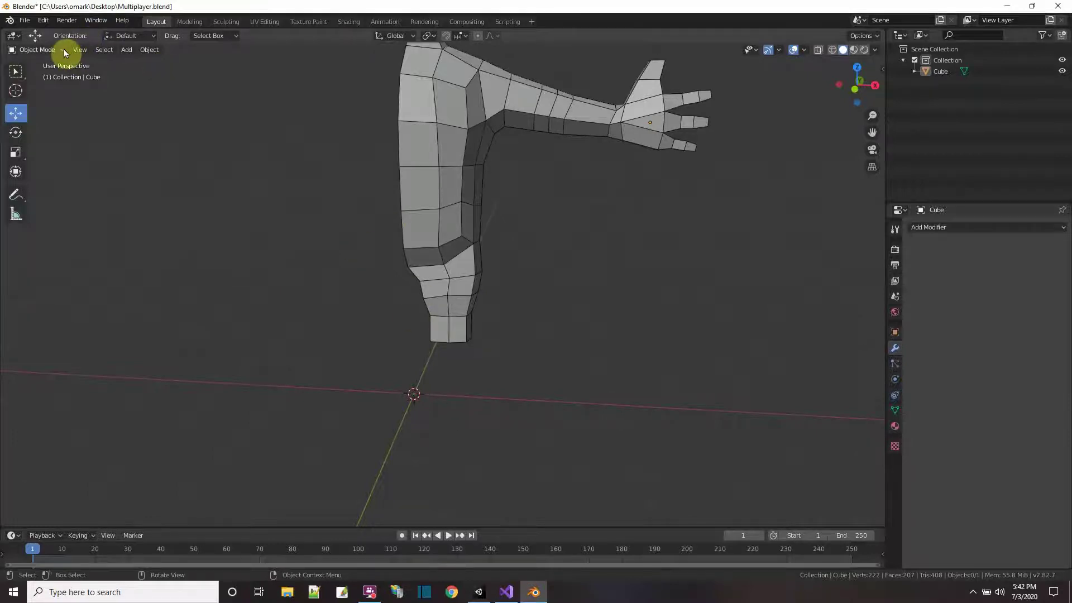
Add a 2 m cube, Cube.001, at the world origin below the arm mesh.
click(128, 49)
mouse_move(140, 63)
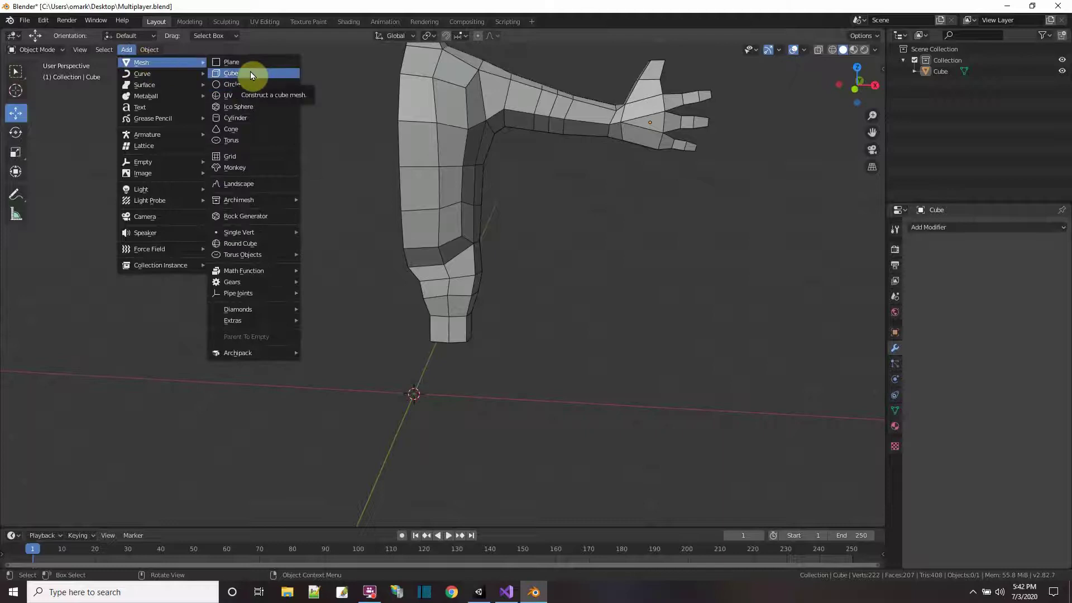
click(250, 72)
middle_drag(494, 403, 446, 447)
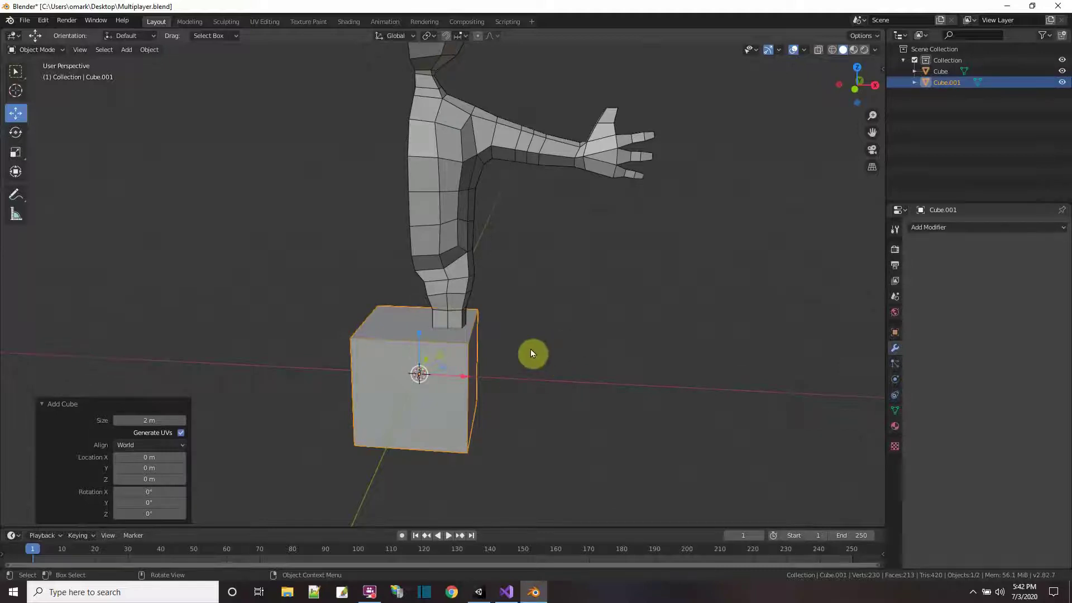
Scale Cube.001 to 0.32 and shift it -0.0979 m along X beneath the wrist.
key(n)
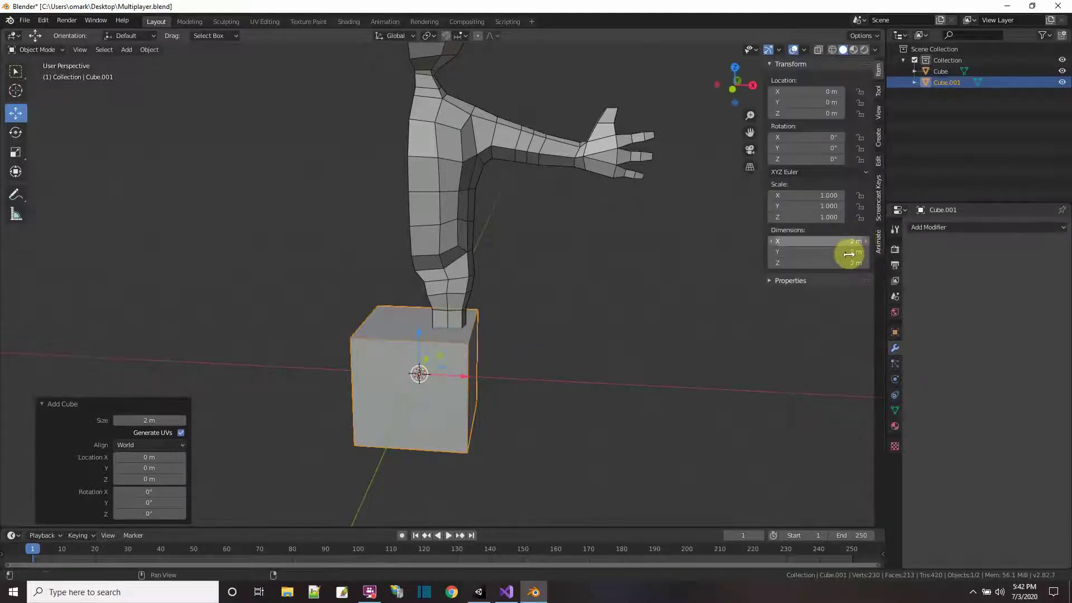
click(879, 202)
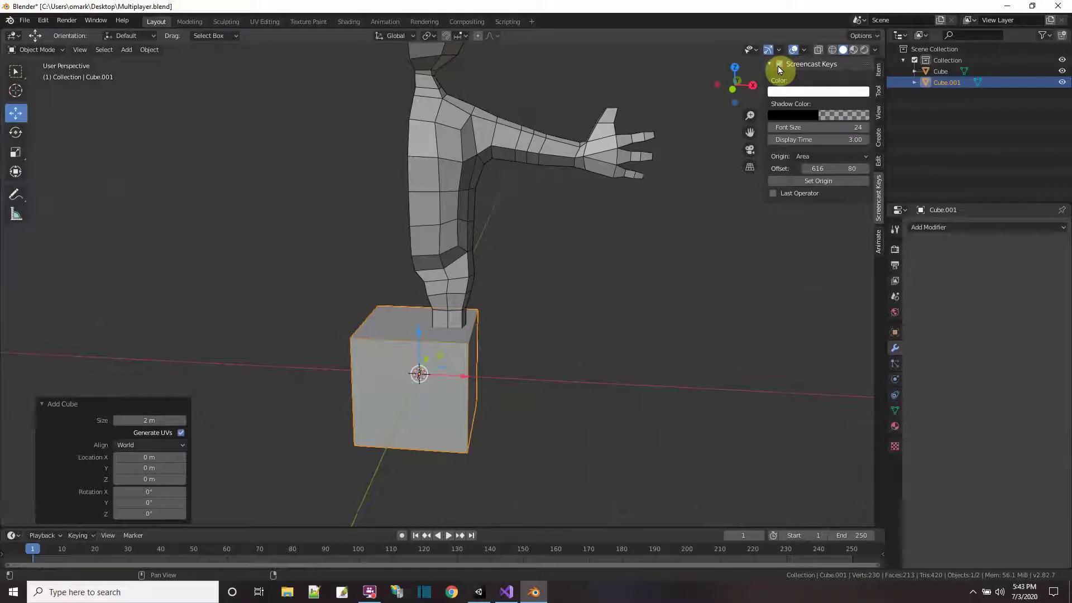
key(n)
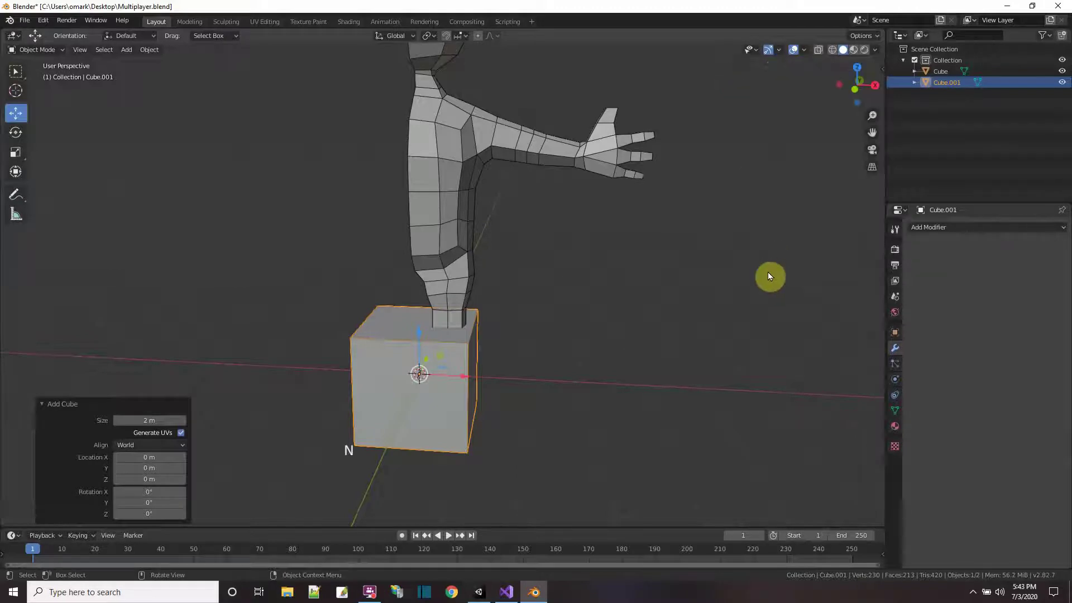
key(s)
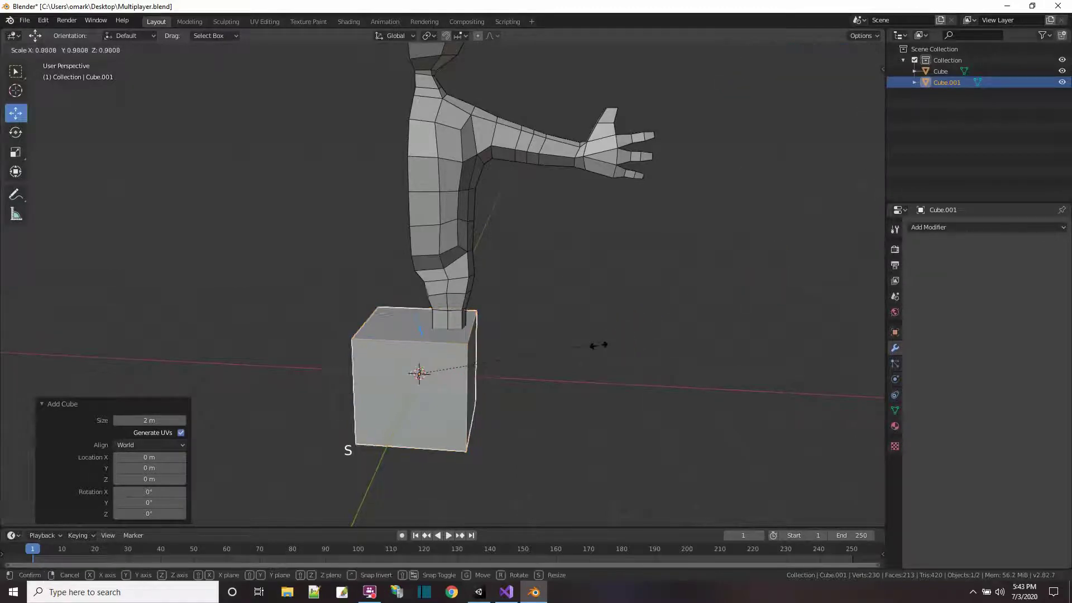
click(477, 360)
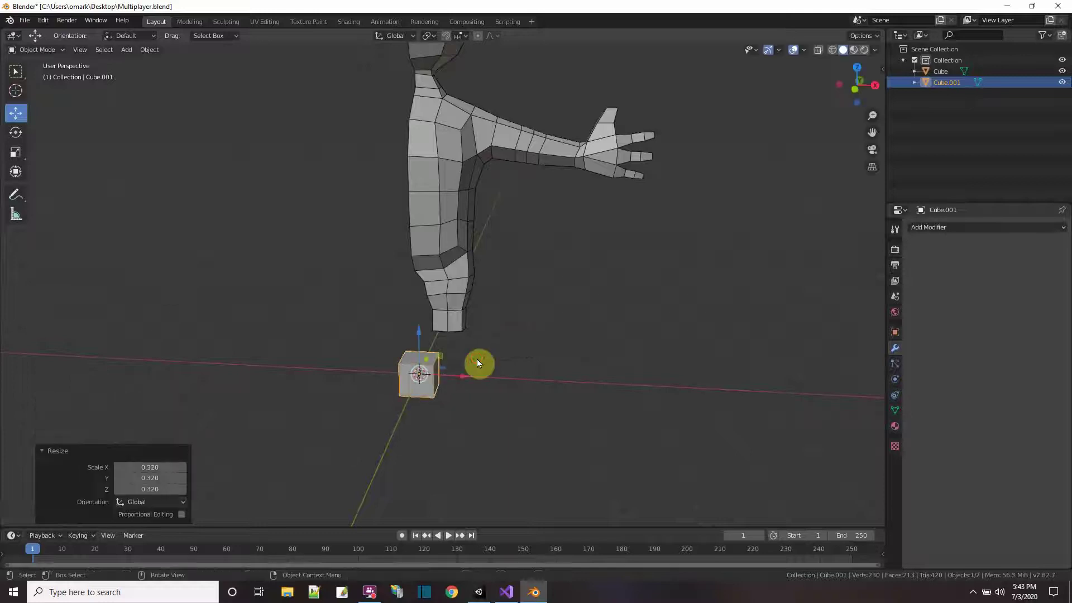
drag(457, 381, 501, 377)
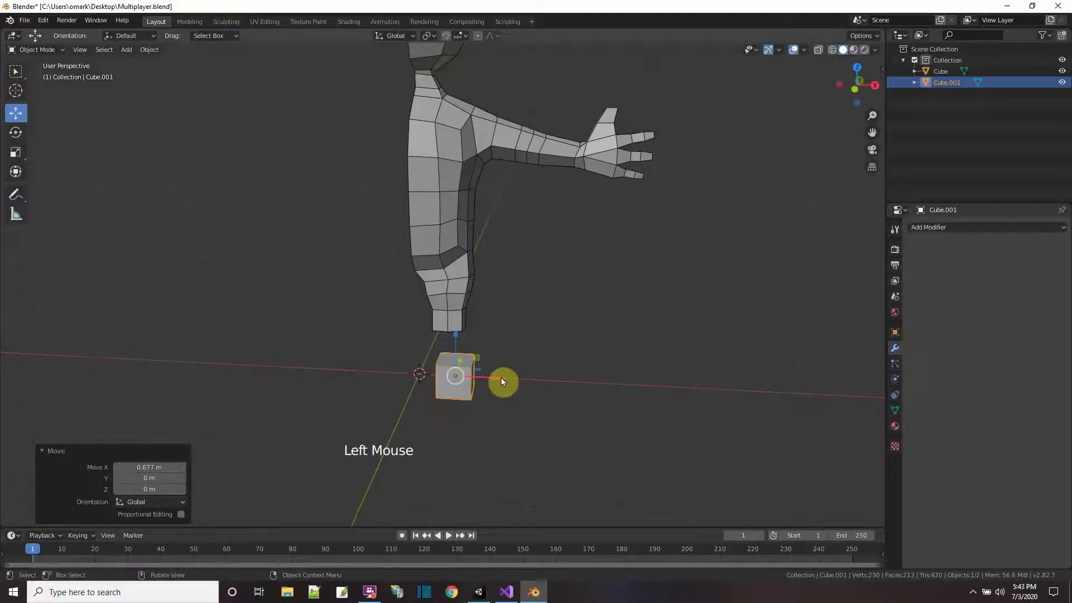
scroll(508, 376, up, 2)
middle_drag(510, 376, 500, 399)
drag(501, 399, 490, 395)
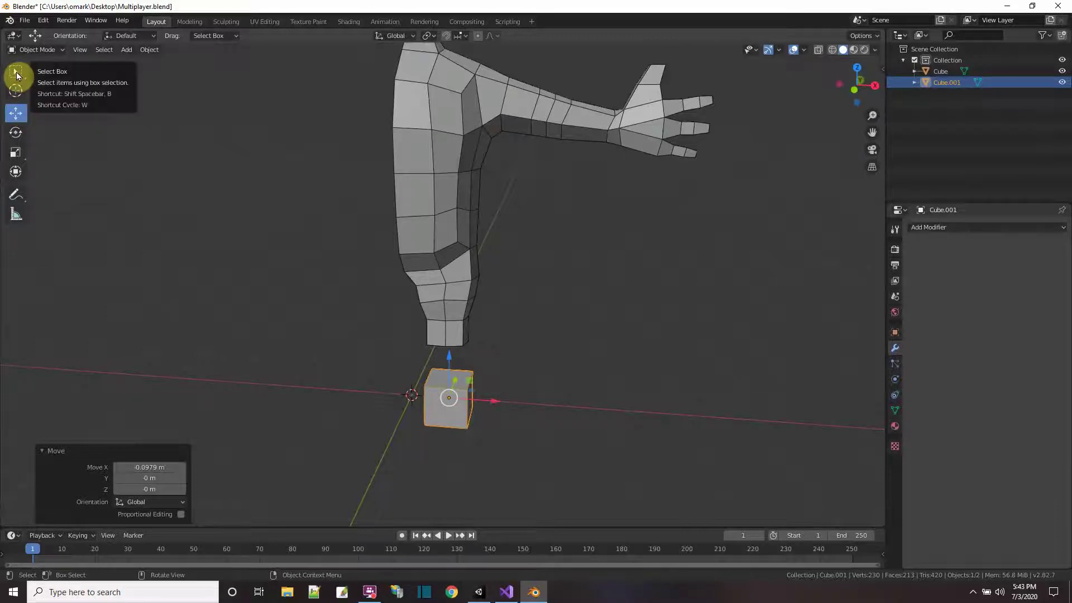
Enter Edit Mode on the cube and add horizontal and vertical loop cuts.
click(50, 49)
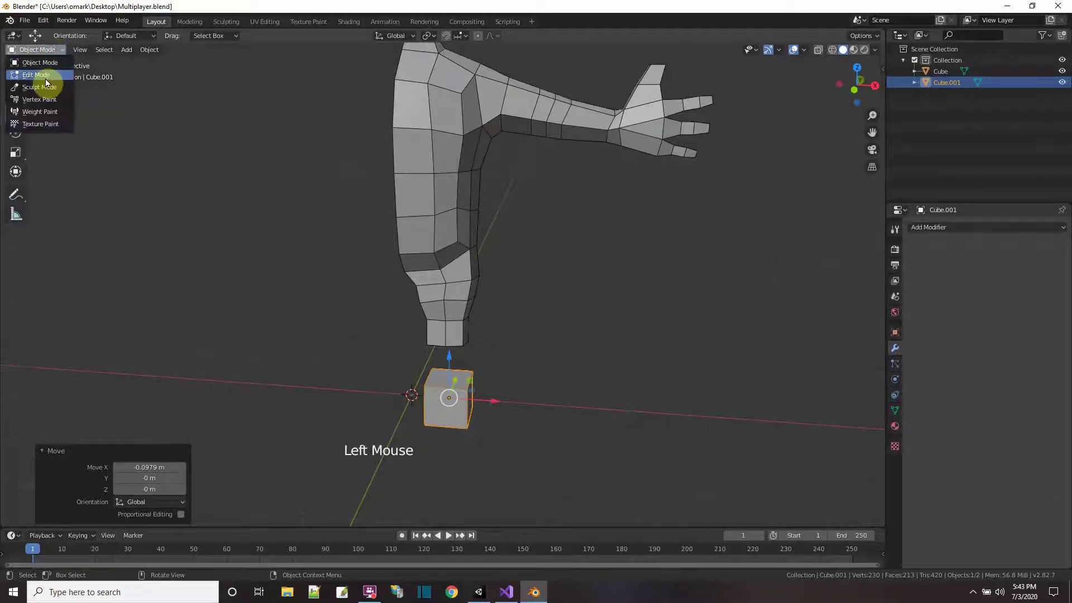
click(46, 74)
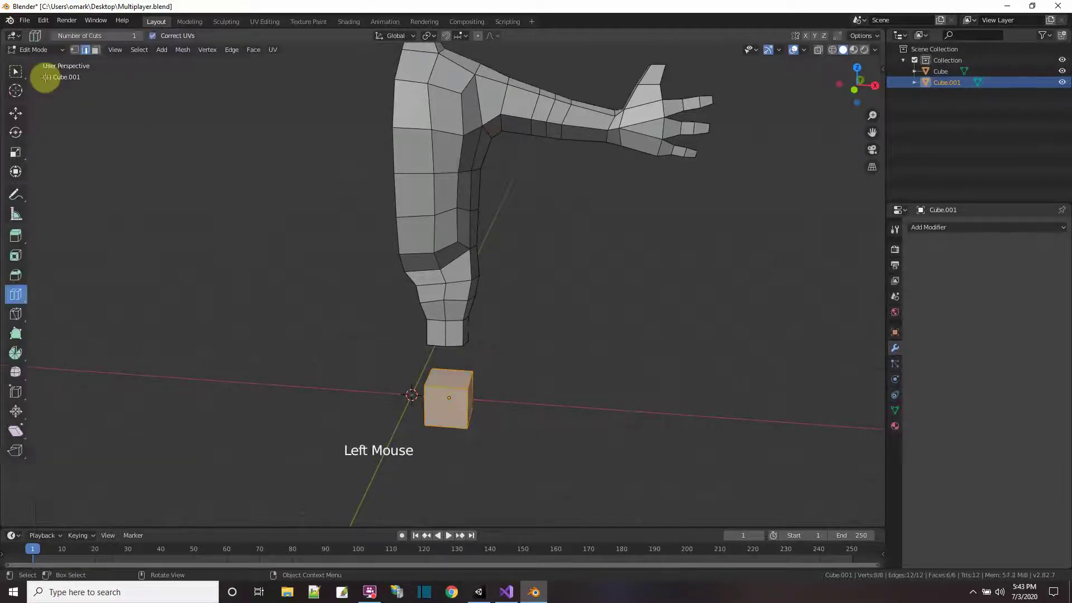
click(442, 410)
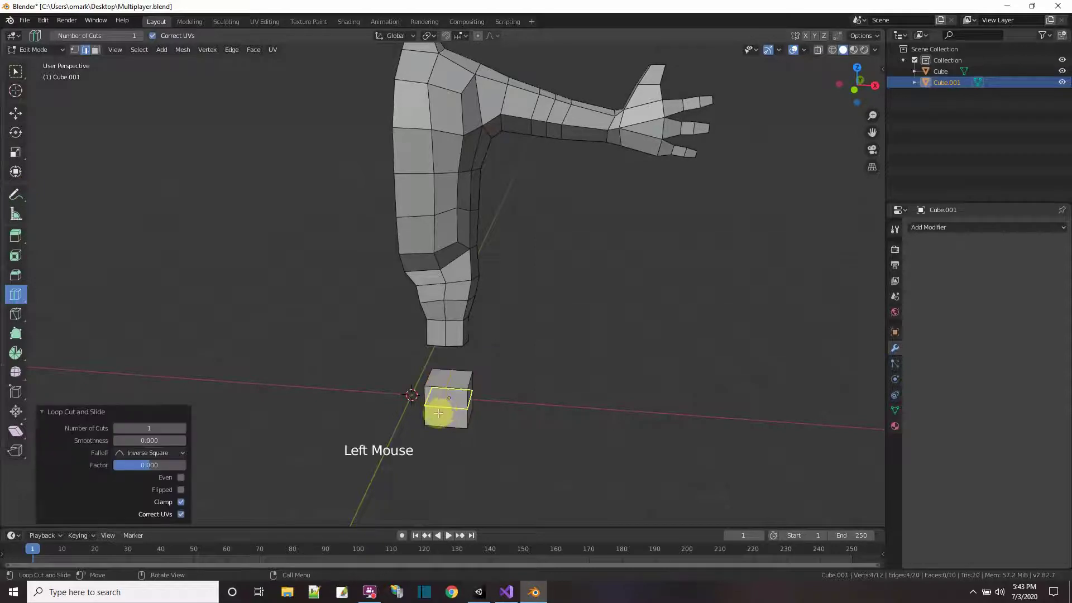
middle_drag(509, 364, 500, 306)
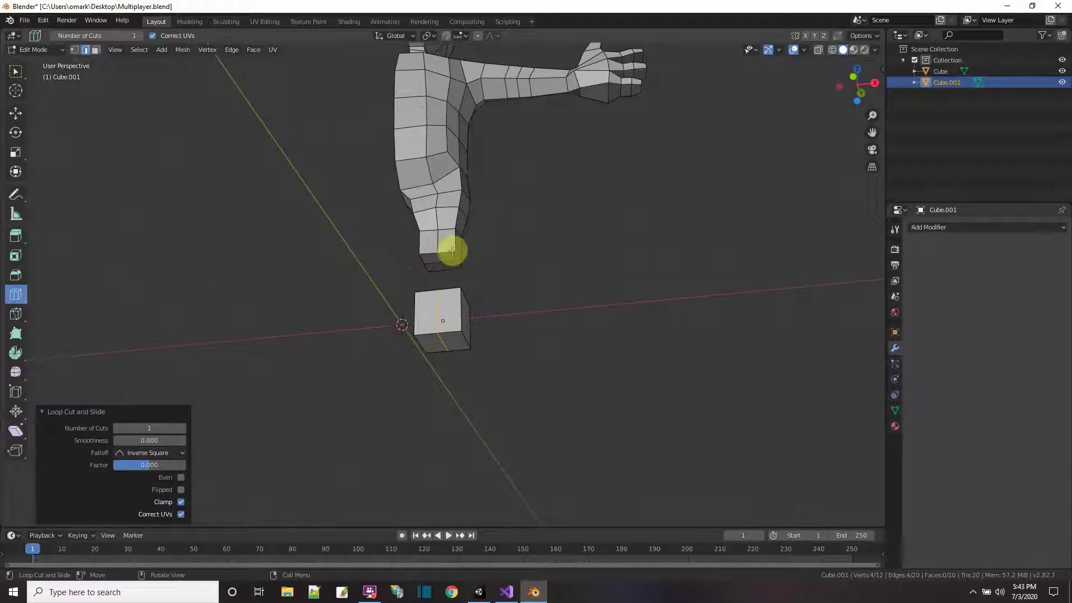
middle_drag(426, 265, 420, 412)
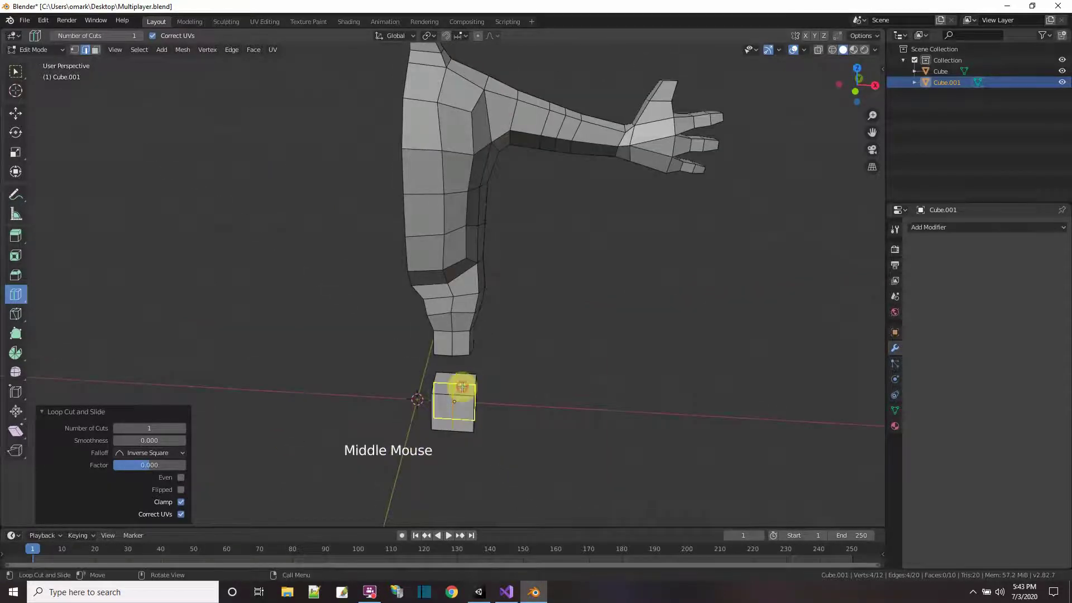
click(445, 384)
scroll(553, 426, up, 2)
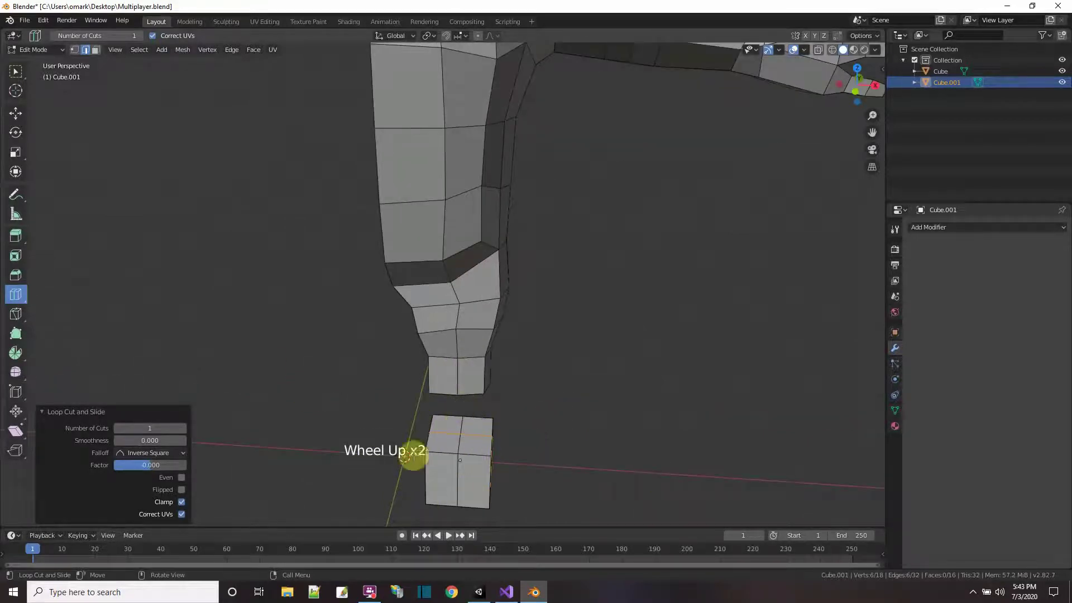
middle_drag(612, 513, 584, 483)
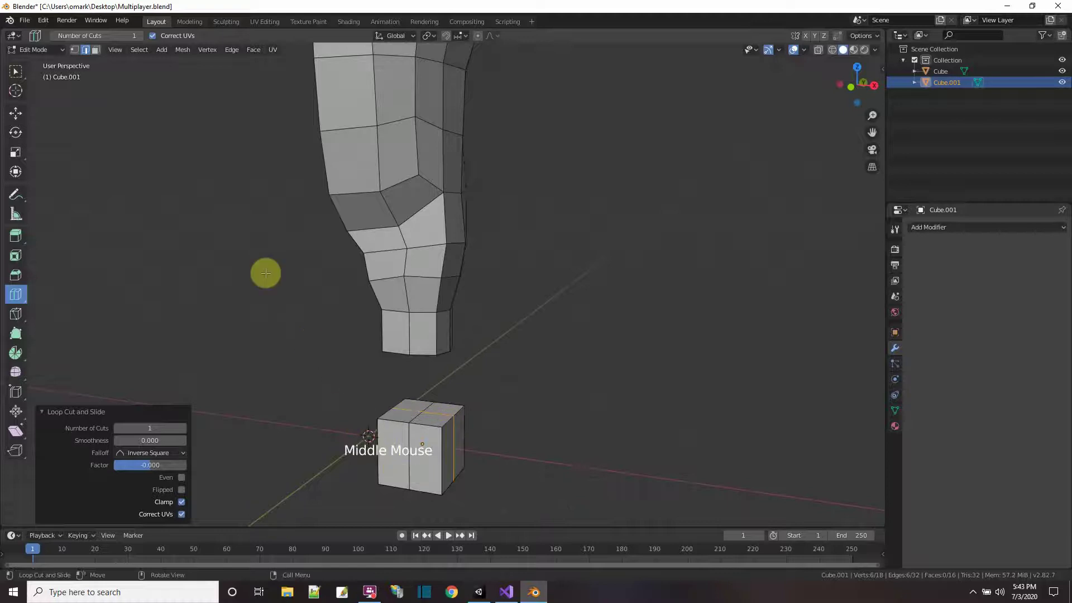
Add a third loop cut across the cube's front.
click(15, 73)
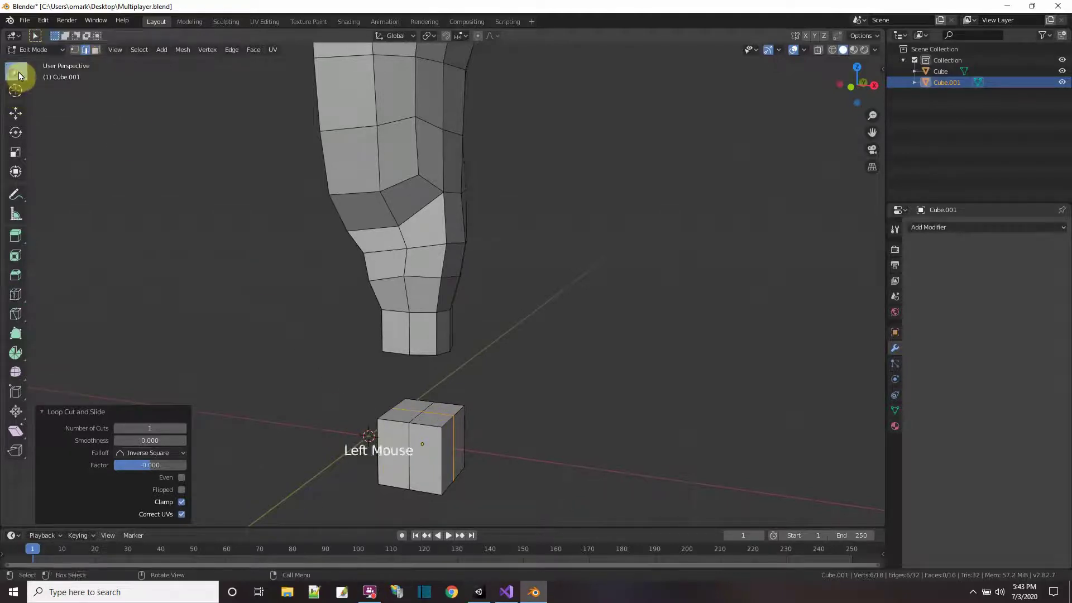
click(96, 50)
middle_click(404, 464)
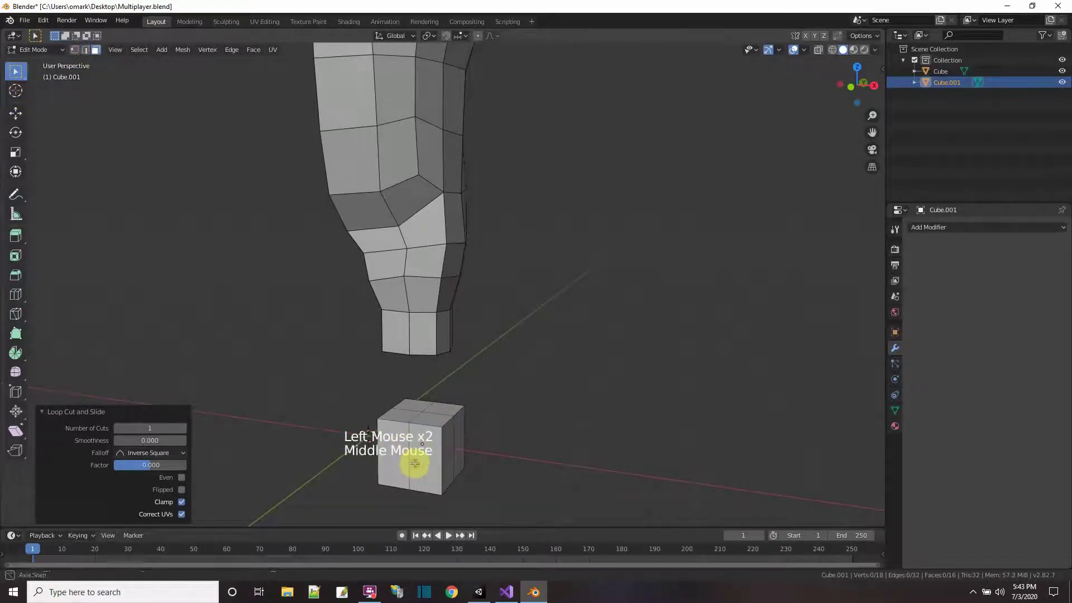
click(402, 463)
click(422, 465)
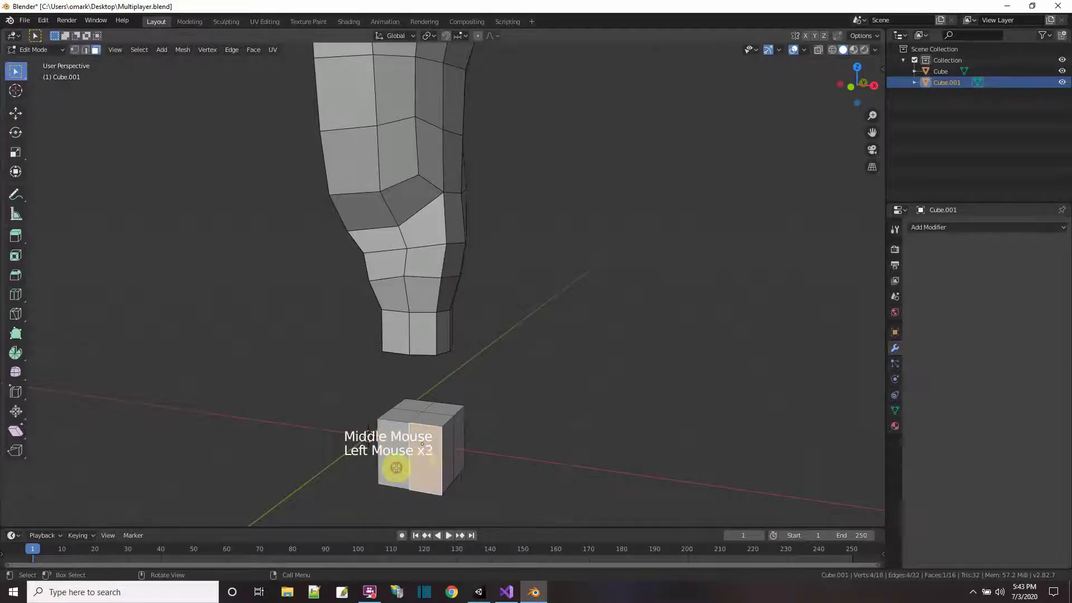
click(397, 468)
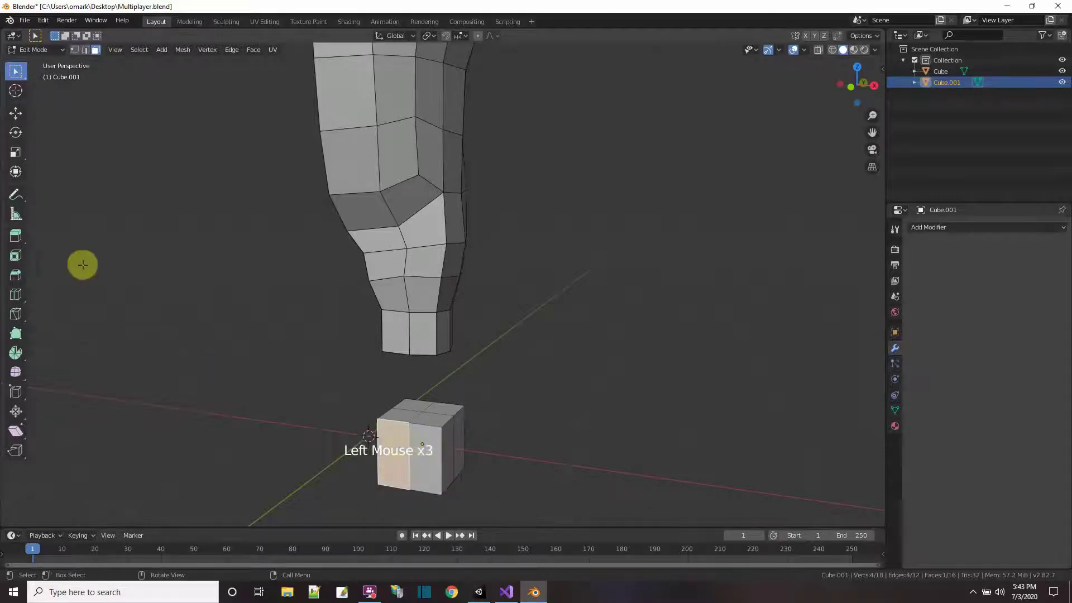
click(17, 300)
click(403, 464)
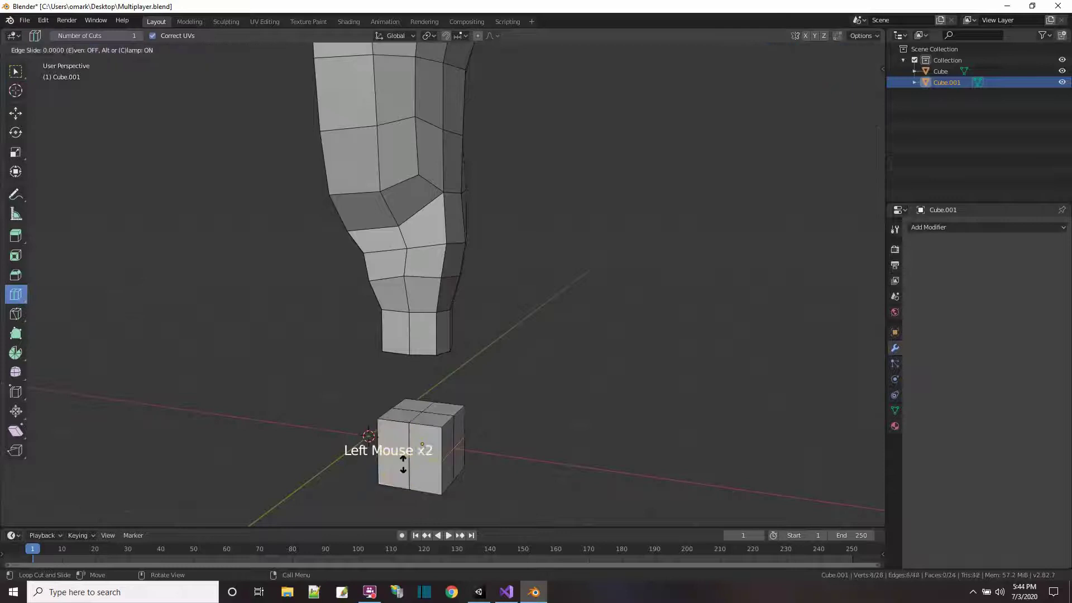
click(401, 458)
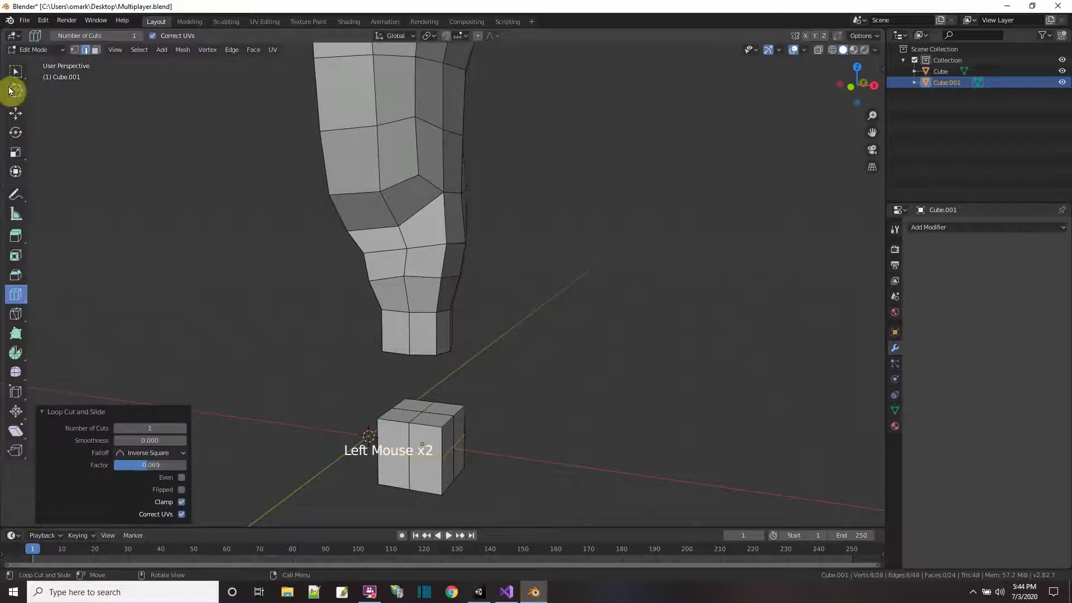
Select two front faces of the cube in face select mode.
click(16, 71)
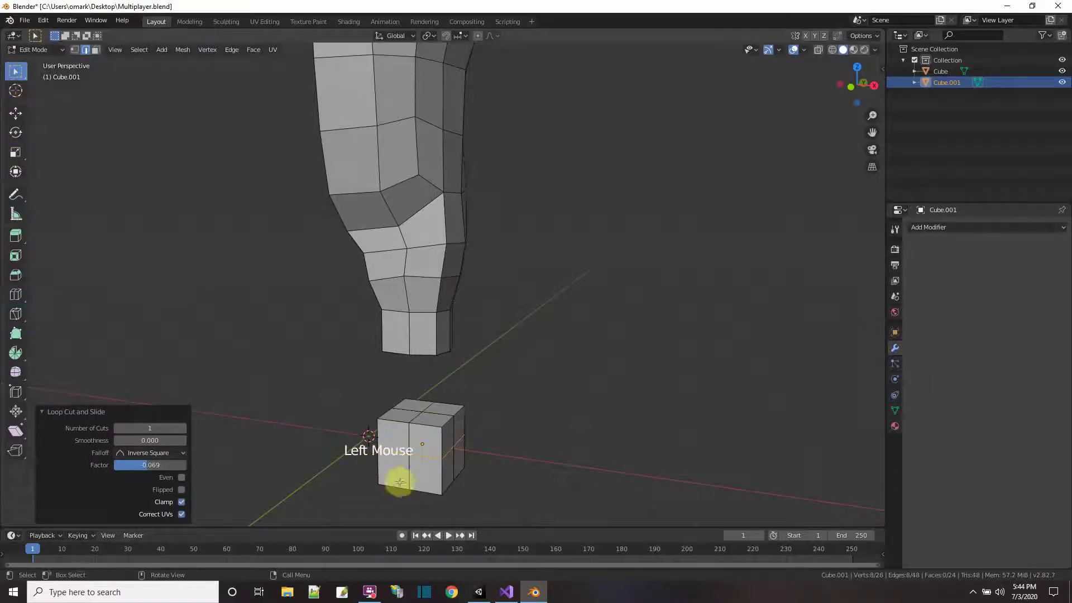
click(389, 473)
click(418, 471)
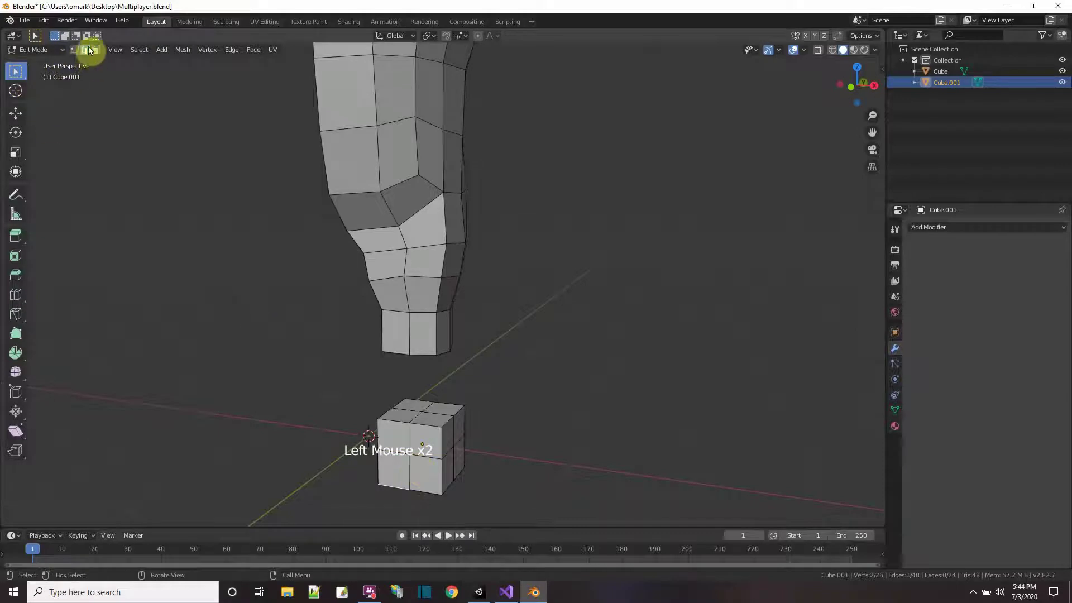
click(410, 479)
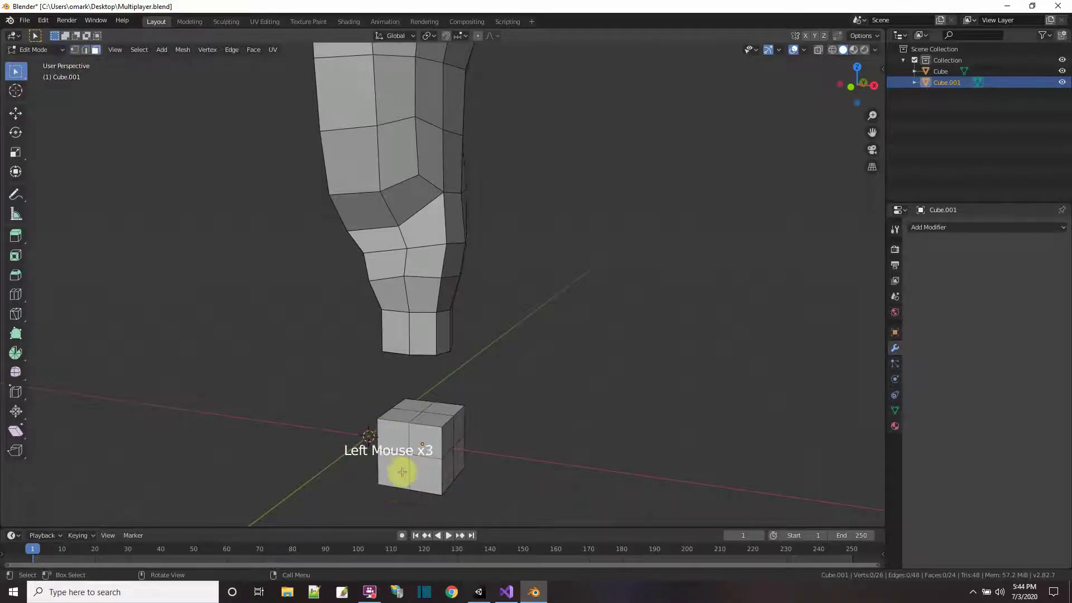
shift+click(423, 471)
scroll(428, 471, down, 2)
middle_drag(428, 471, 427, 481)
Extrude the two faces twice, 0.257 m the second time, and scale the end faces to 0.893.
key(e)
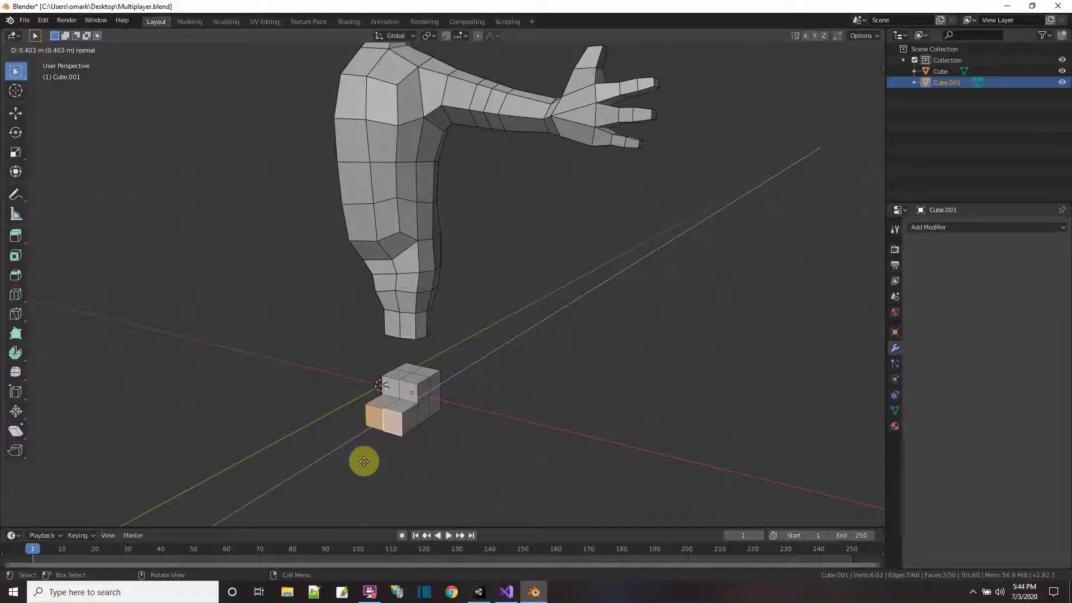
click(367, 460)
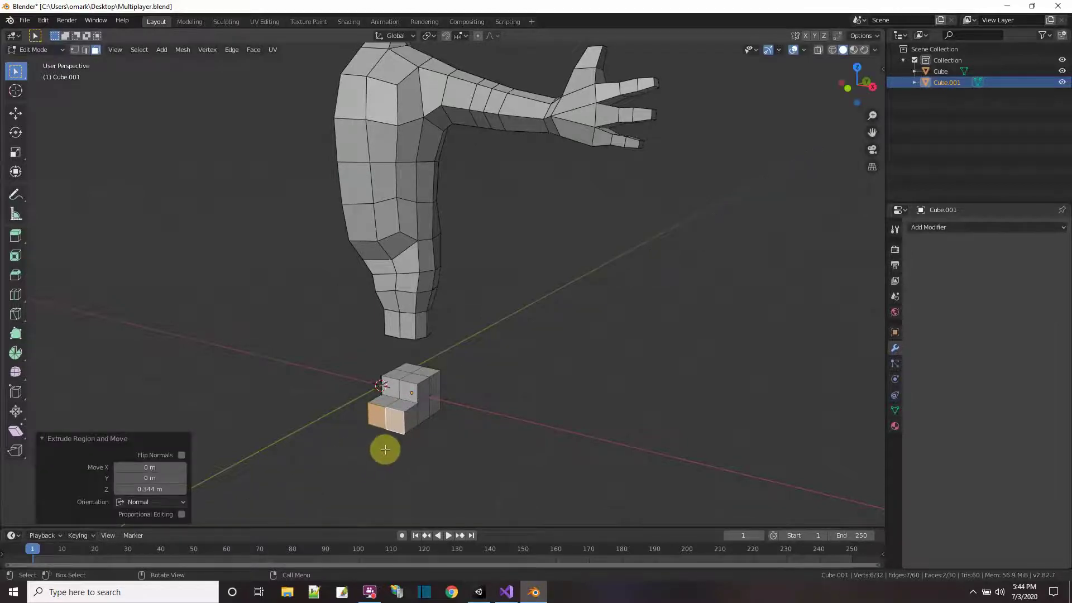
key(e)
click(375, 458)
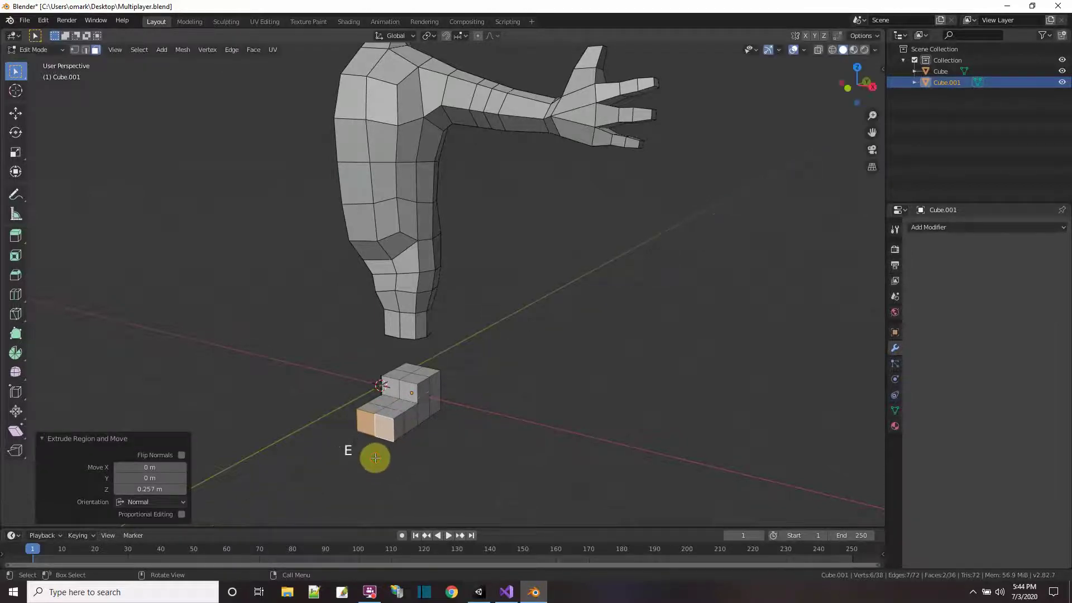
key(s)
click(427, 450)
mouse_move(449, 445)
middle_down()
mouse_move(555, 455)
mouse_move(448, 450)
middle_up()
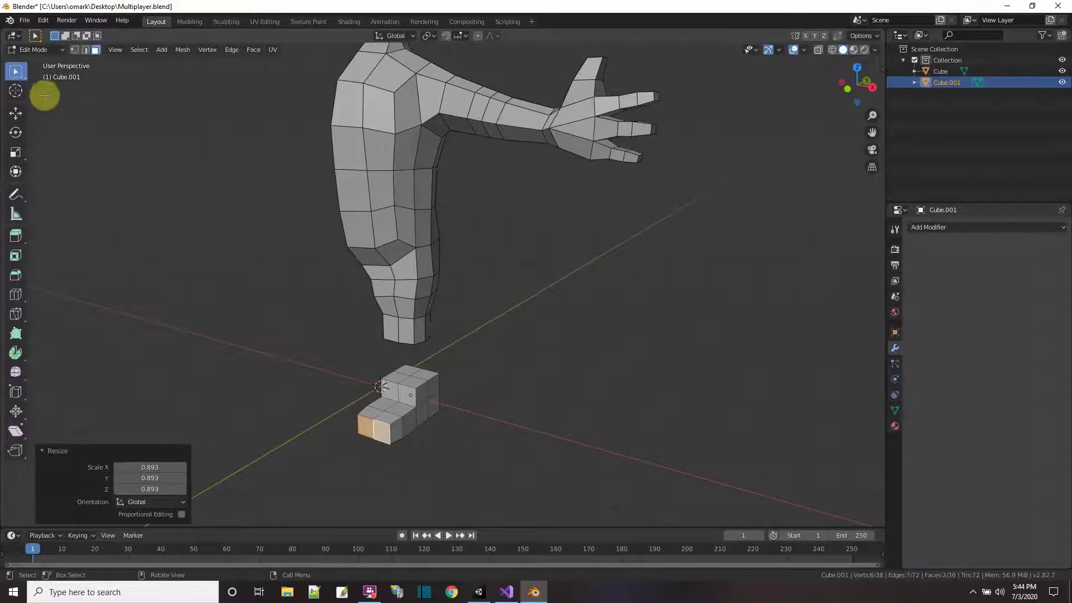
Scale three corner vertices of the foot block inward to 0.777.
click(417, 384)
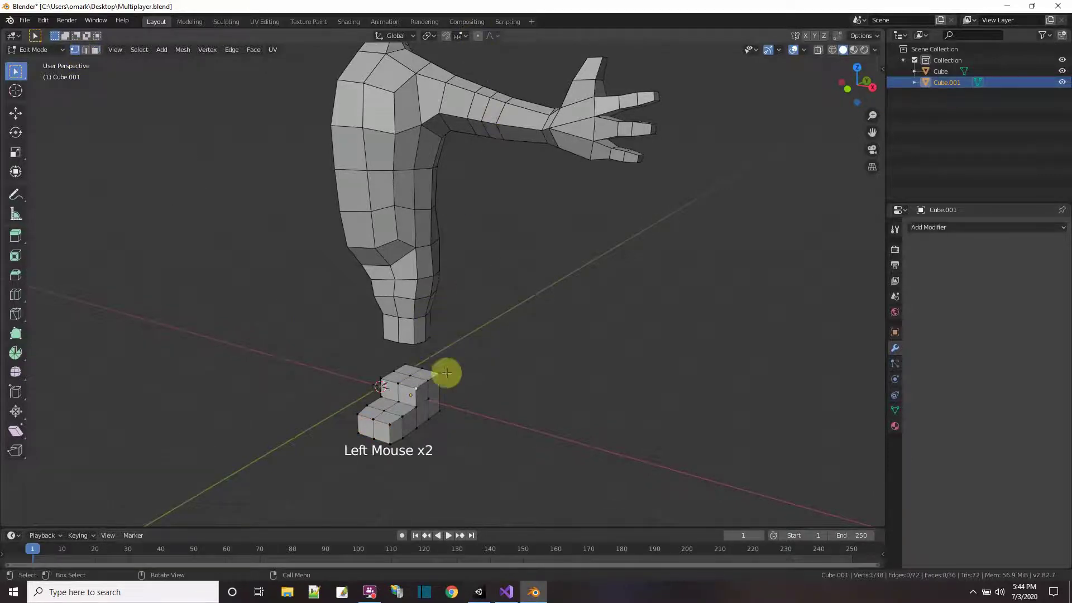
middle_drag(444, 370, 417, 405)
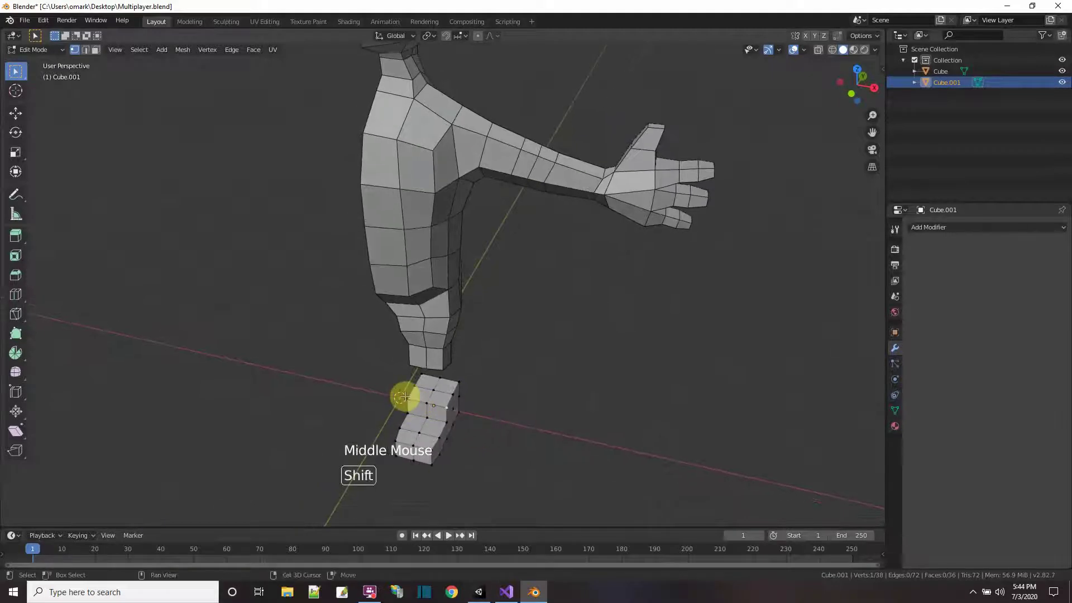
shift+click(421, 382)
shift+click(458, 381)
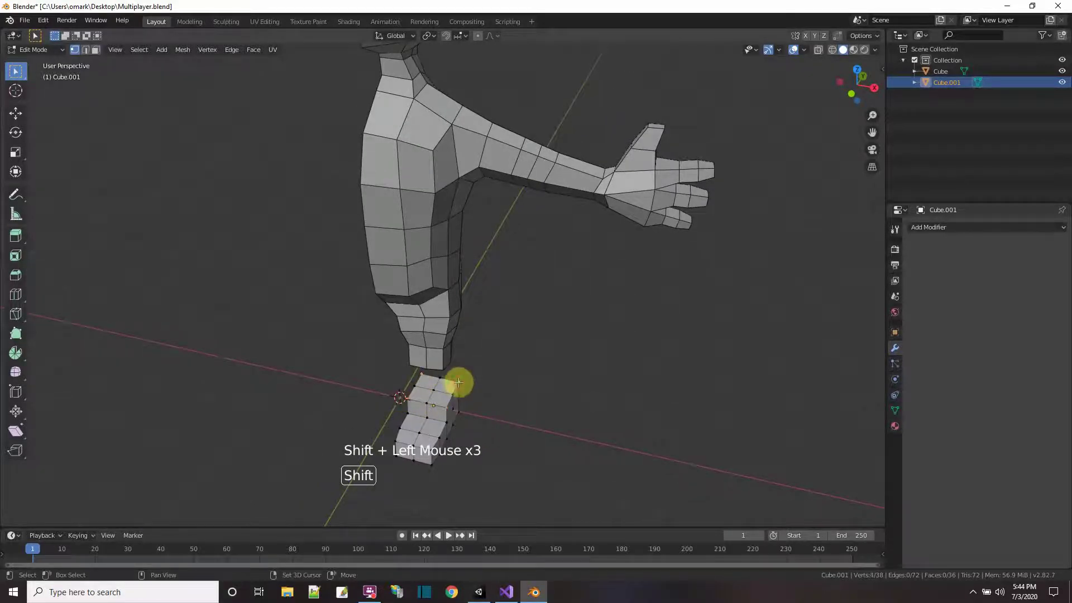
key(s)
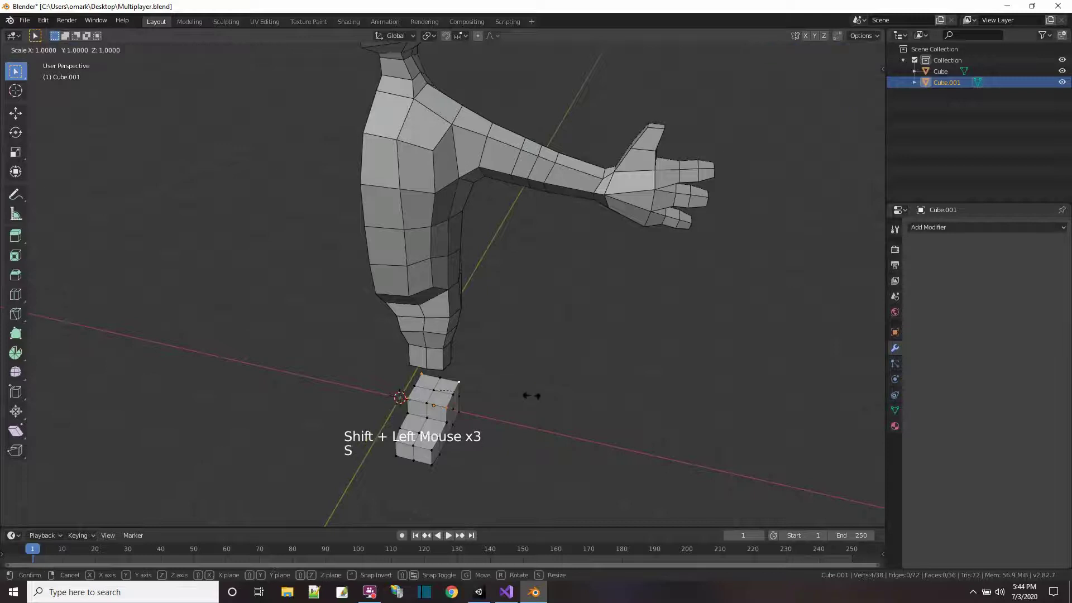
click(510, 388)
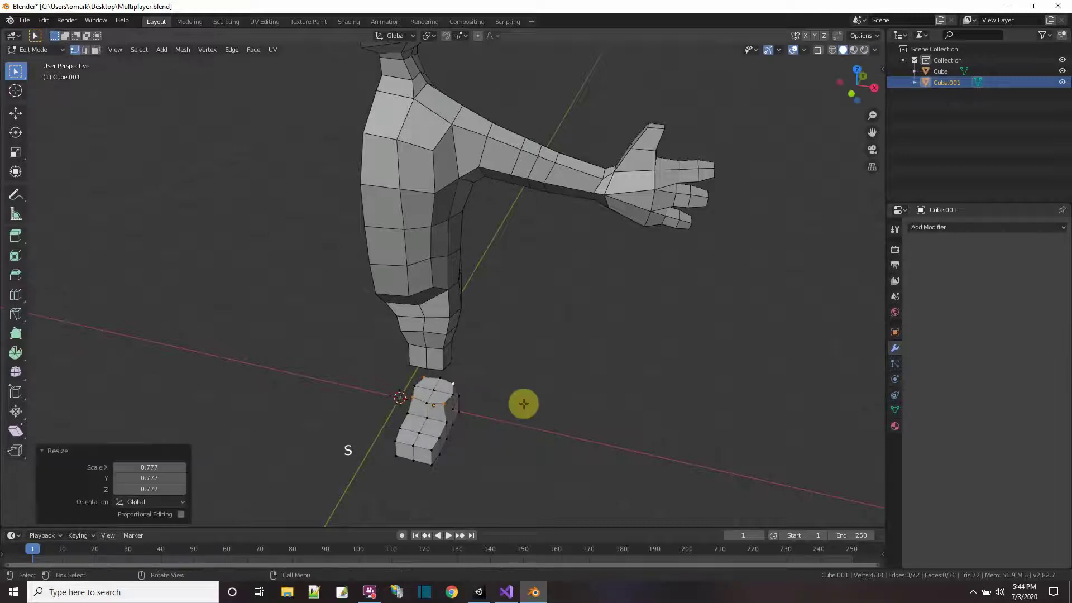
Scale the corner vertices on the foot's other side inward to 0.862.
middle_drag(521, 407, 521, 306)
click(425, 326)
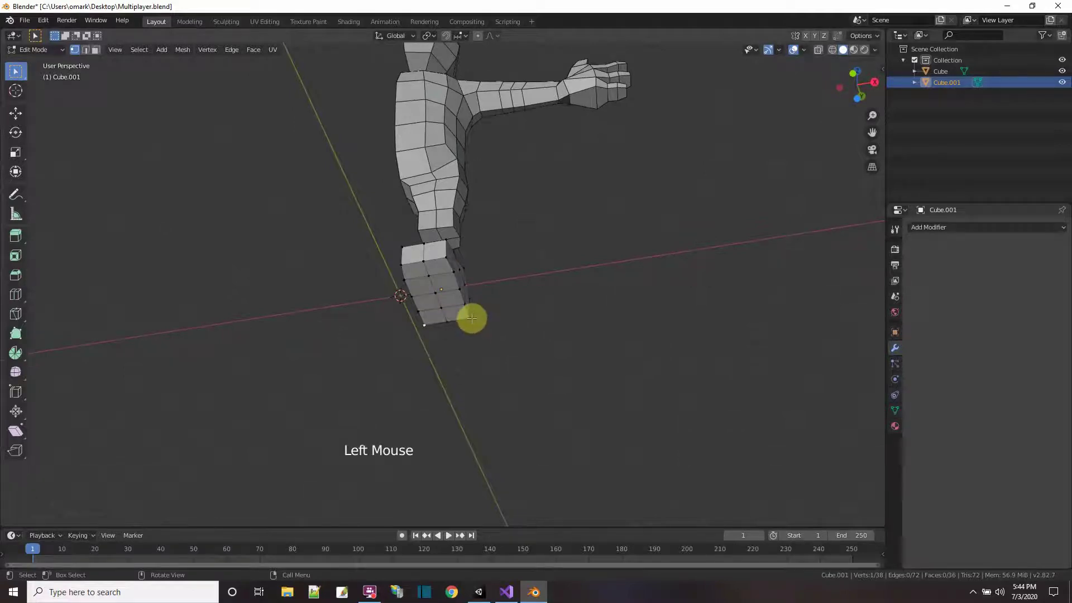
shift+click(471, 318)
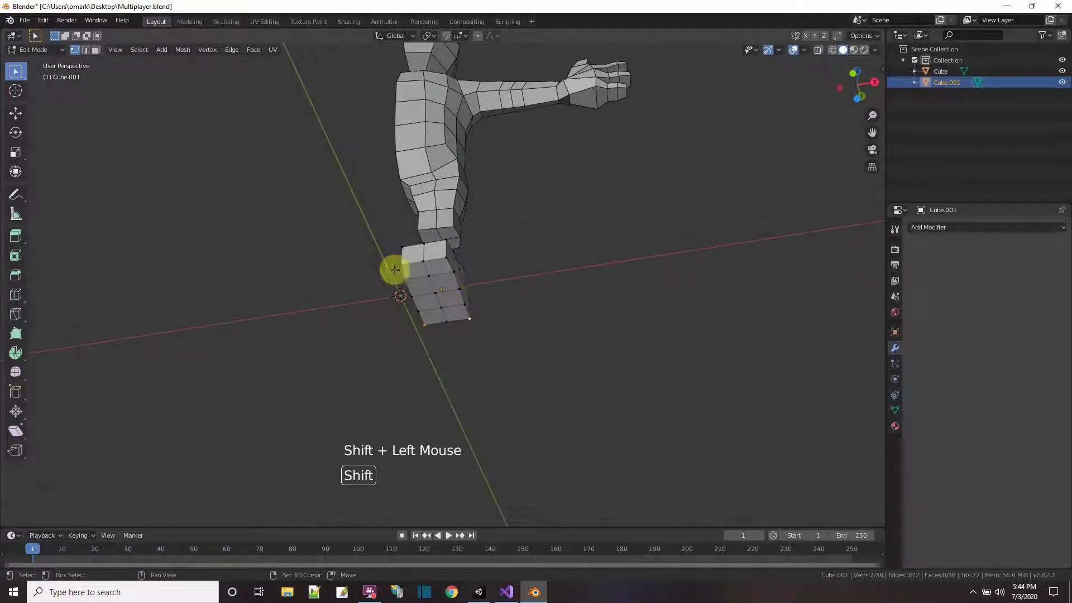
shift+click(446, 259)
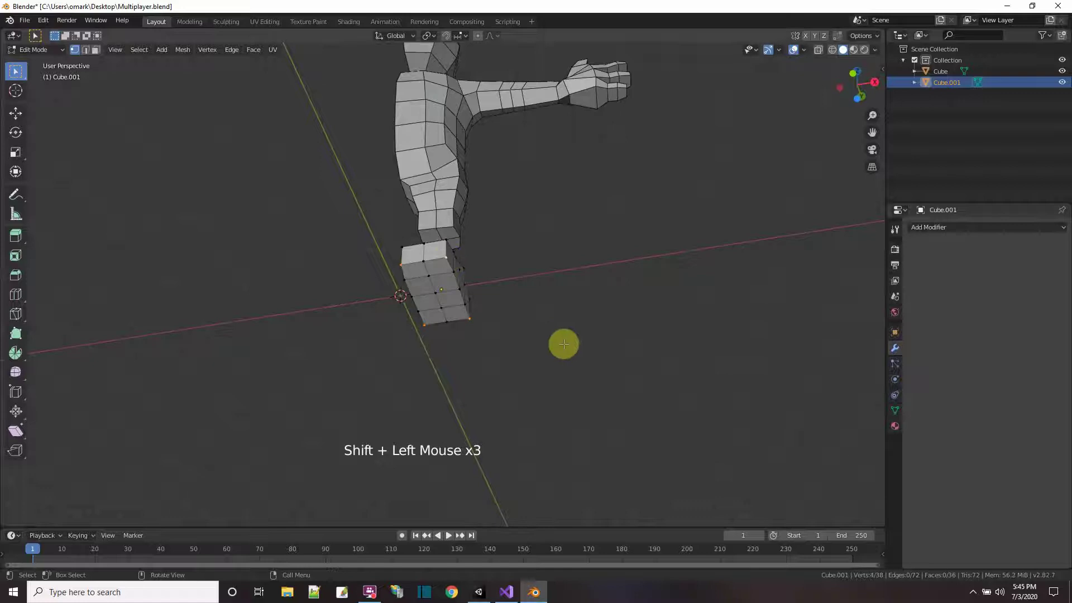
key(s)
click(541, 335)
middle_drag(544, 332, 463, 416)
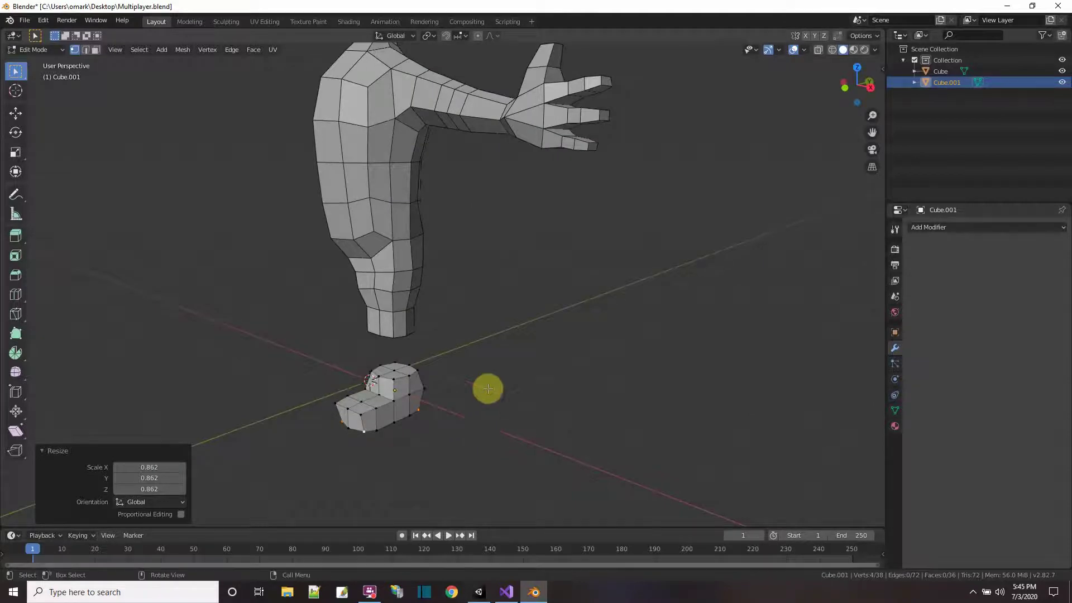
Select the four top faces of the foot block in face select mode.
middle_drag(510, 366, 570, 344)
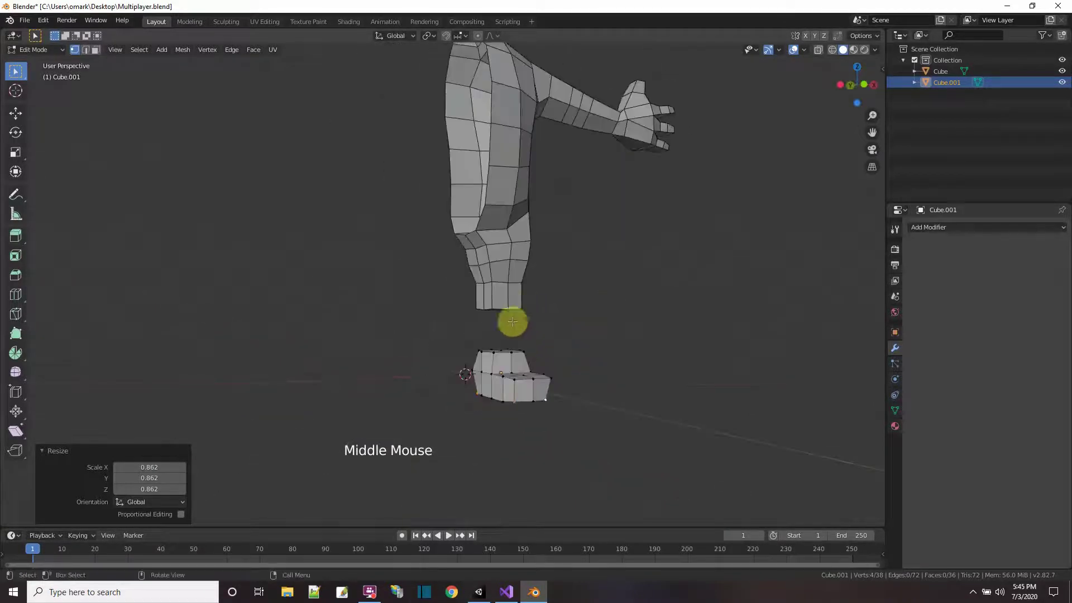
scroll(586, 374, up, 2)
click(59, 50)
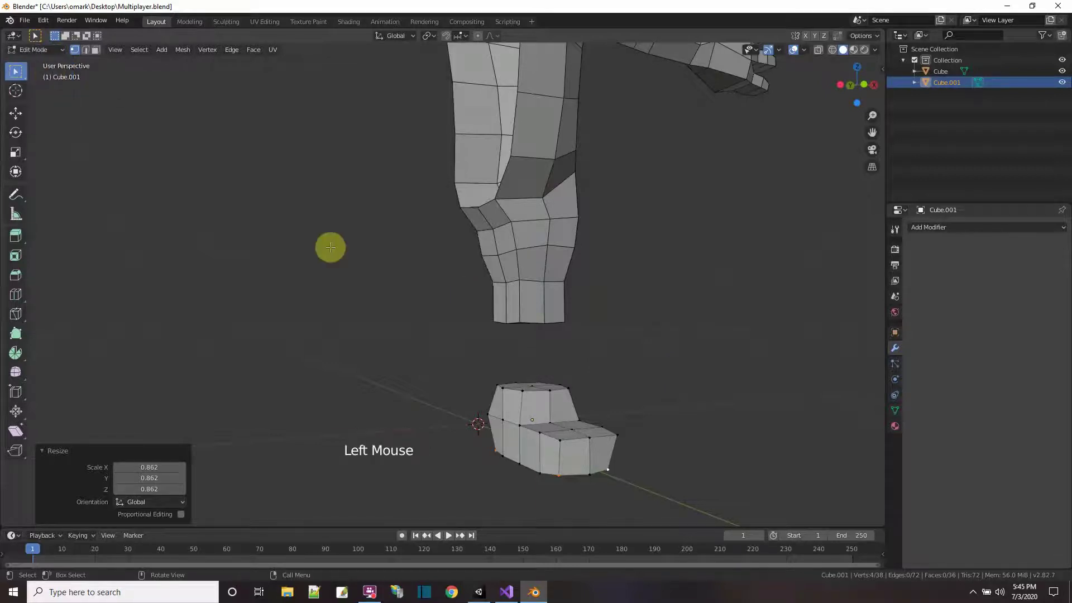
middle_drag(519, 346, 505, 321)
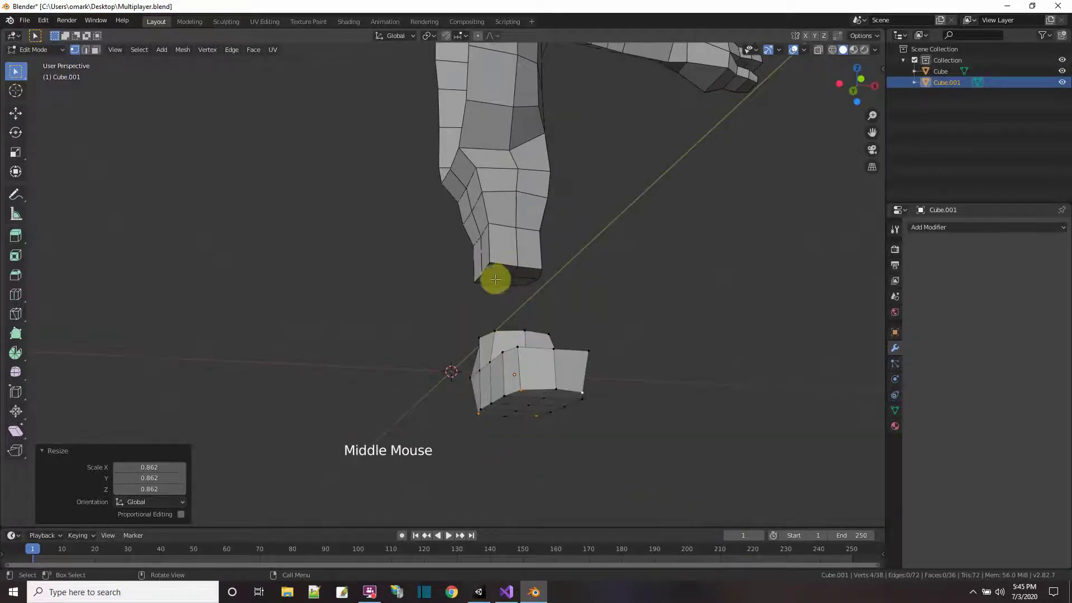
middle_drag(495, 279, 516, 407)
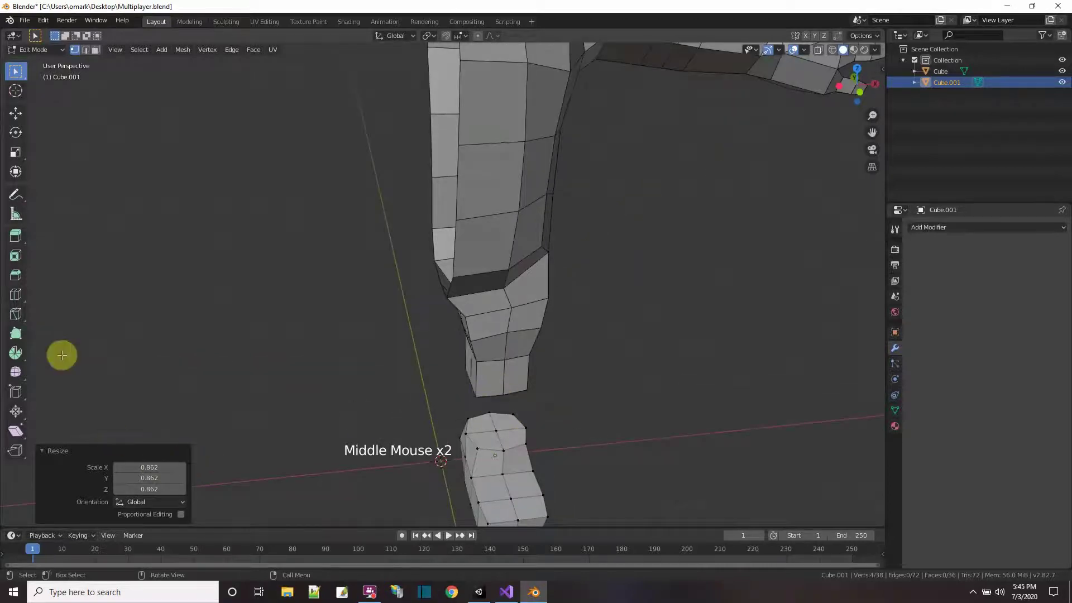
click(96, 50)
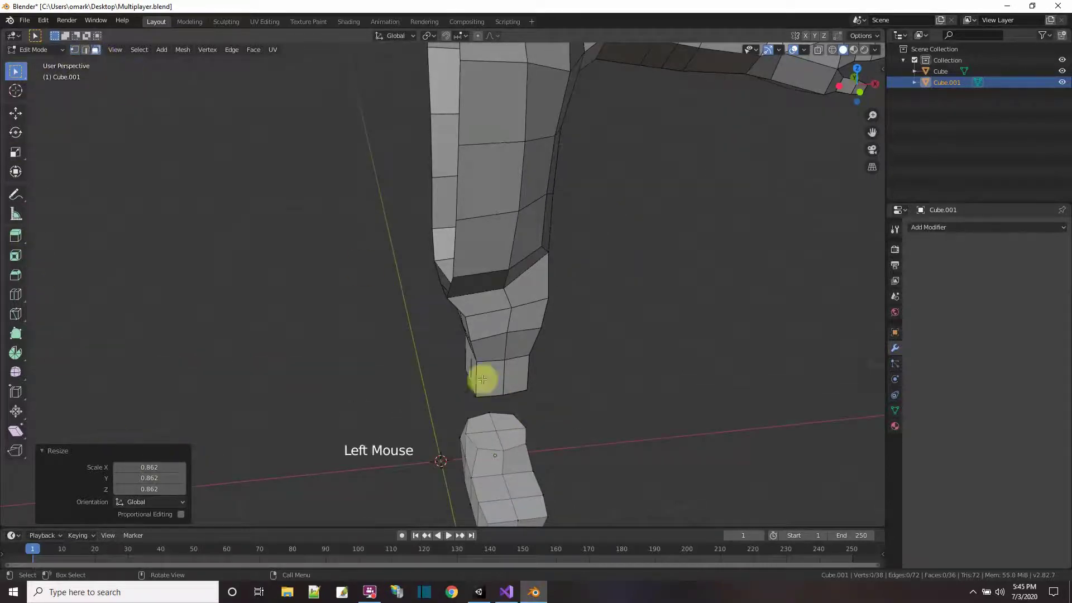
click(481, 425)
shift+click(504, 424)
shift+click(510, 437)
shift+click(491, 442)
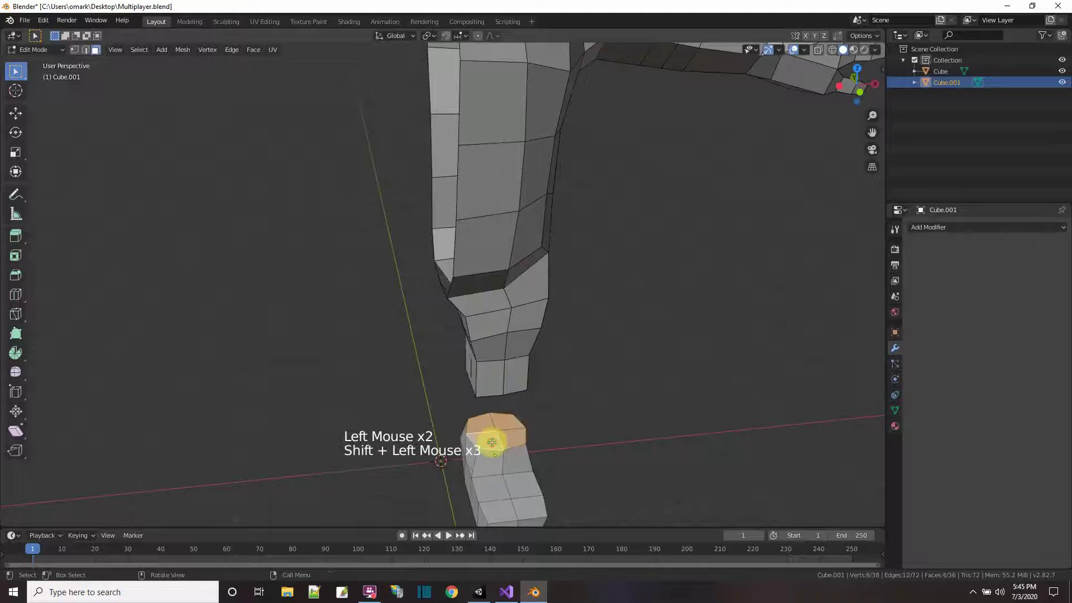
Delete the four selected top faces to open the foot's top.
key(x)
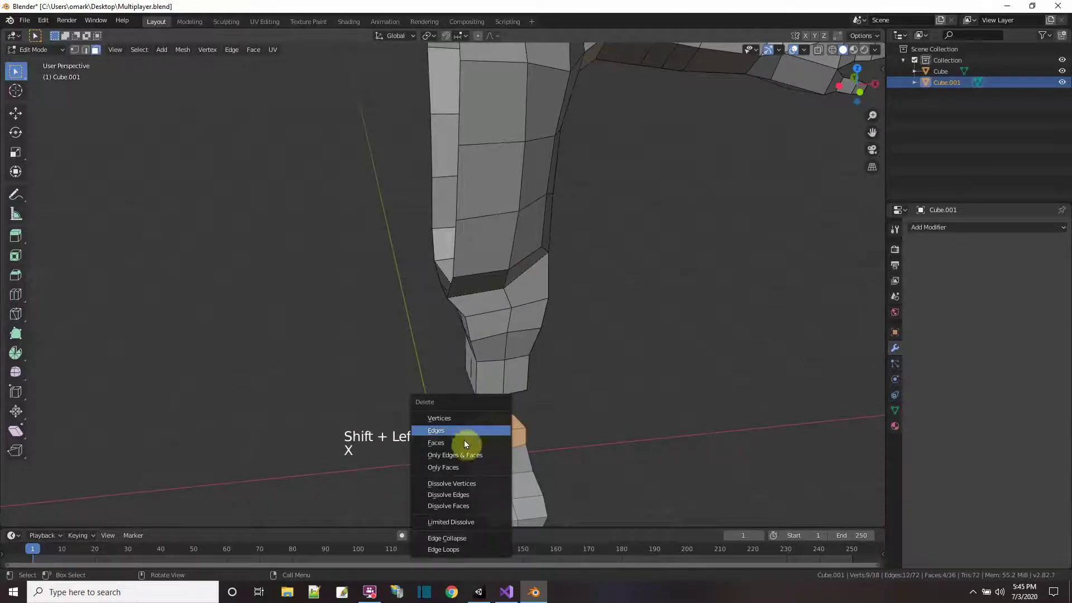
click(466, 444)
scroll(562, 450, up, 1)
middle_drag(562, 450, 422, 261)
click(435, 254)
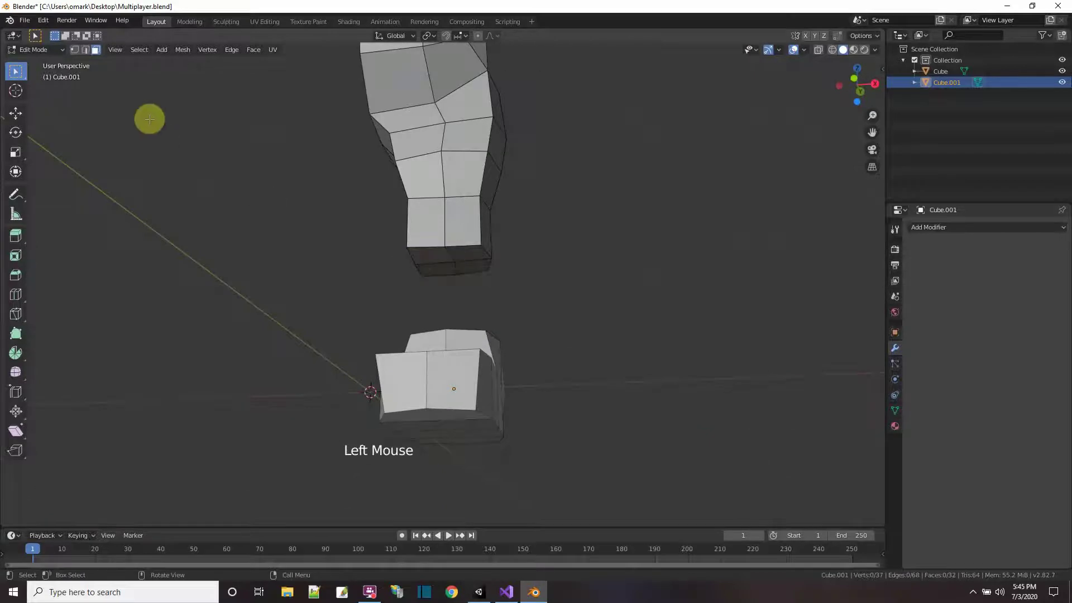
Edit the body Cube and delete the face loop at the bottom of the leg.
click(56, 50)
click(55, 63)
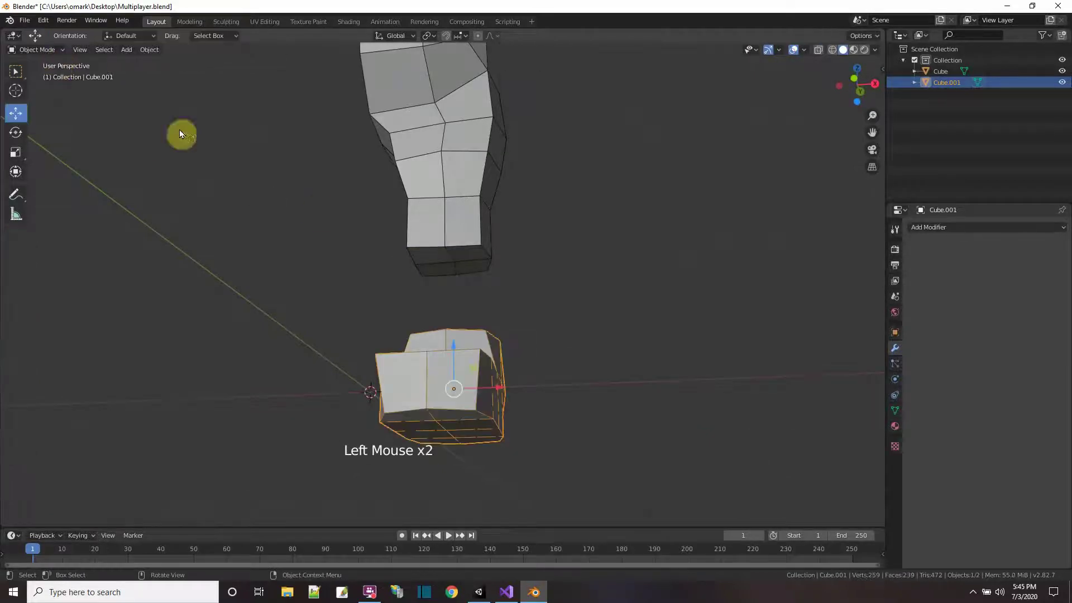
click(430, 245)
drag(64, 50, 53, 73)
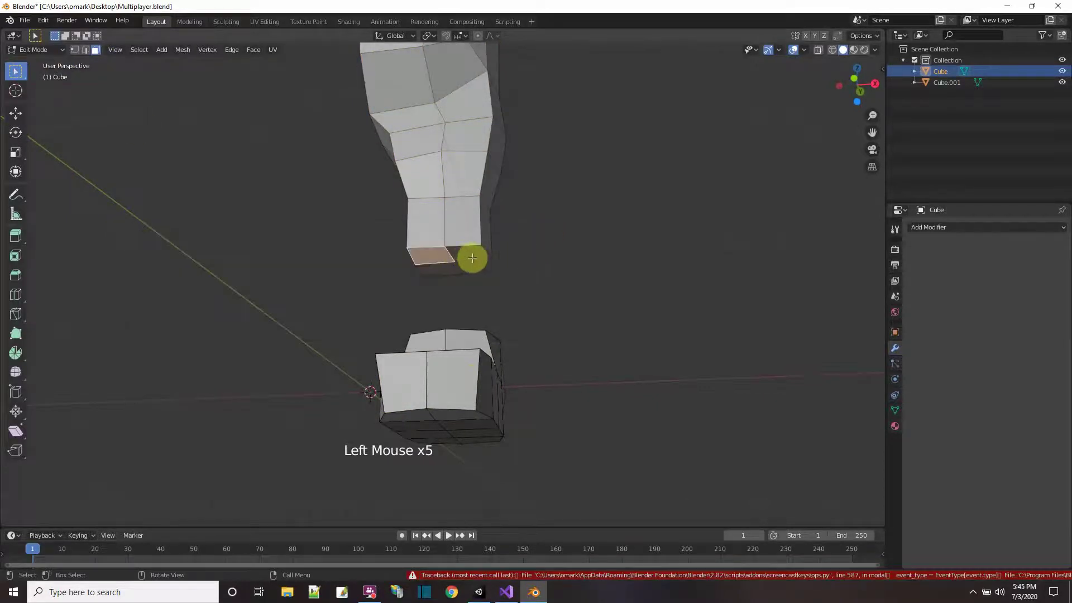
alt+shift+click(468, 254)
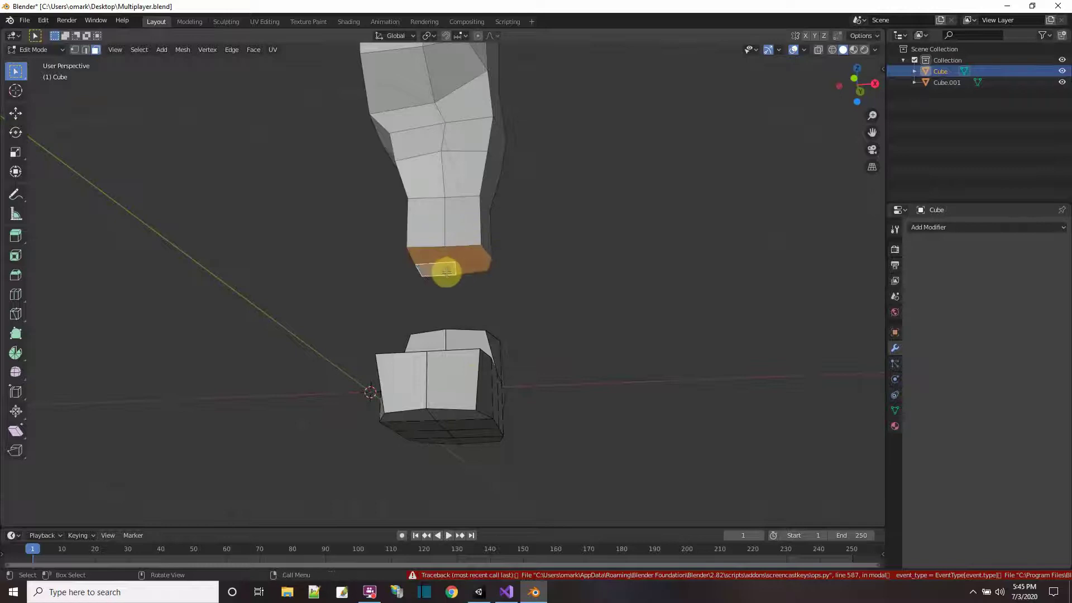
right_click(448, 269)
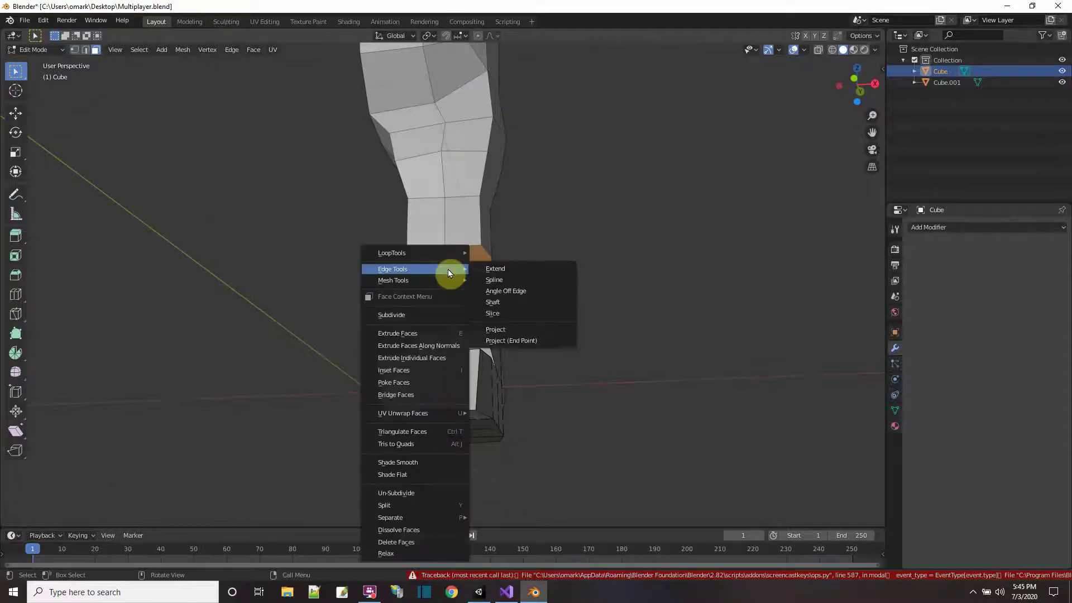
click(417, 543)
mouse_move(543, 363)
middle_down()
mouse_move(594, 373)
mouse_move(494, 409)
mouse_move(548, 408)
middle_up()
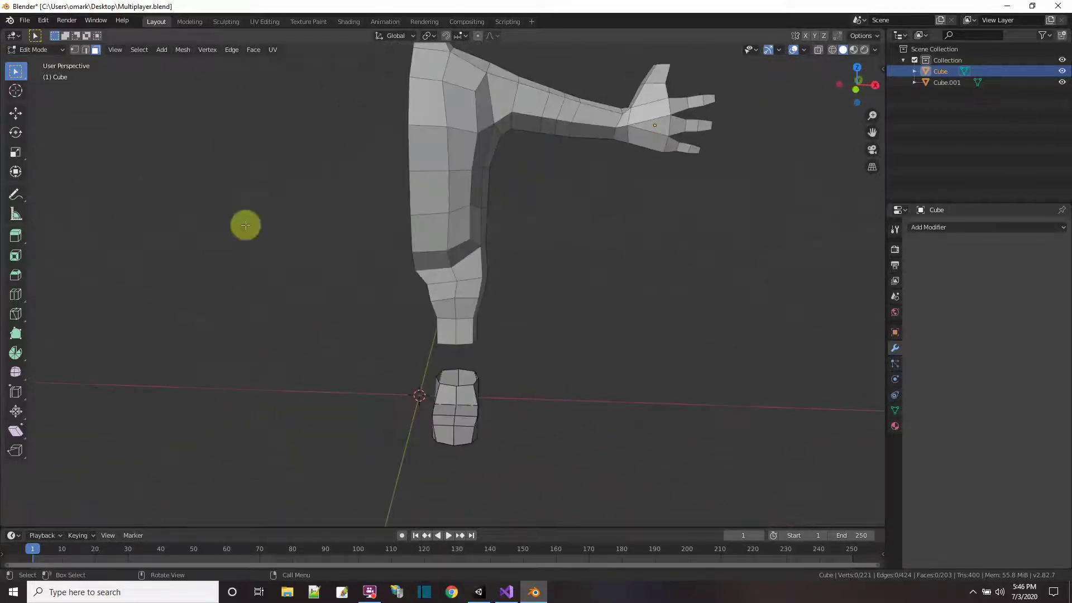
In Object Mode, select the body Cube and foot Cube.001 and join them.
click(61, 51)
click(54, 62)
mouse_move(539, 320)
middle_down()
mouse_move(578, 313)
mouse_move(528, 311)
mouse_move(608, 309)
middle_up()
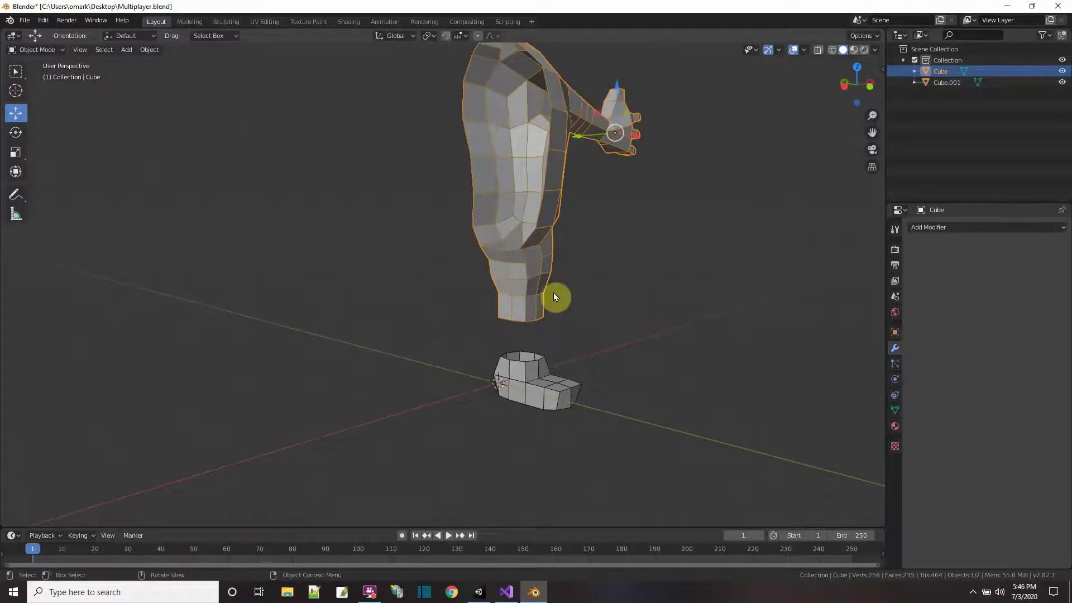
shift+click(519, 379)
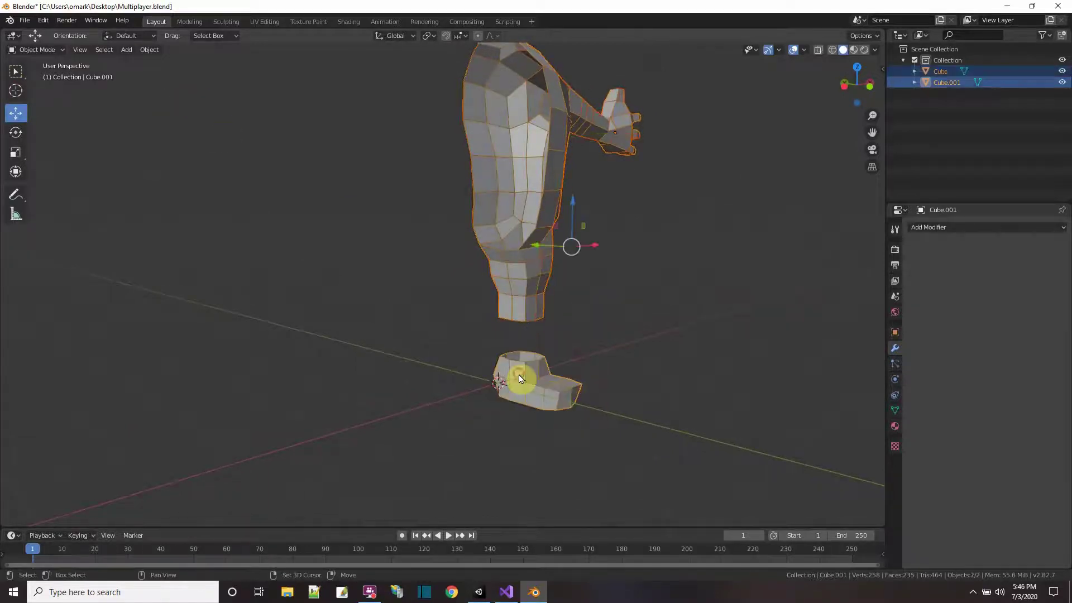
key(alt+a)
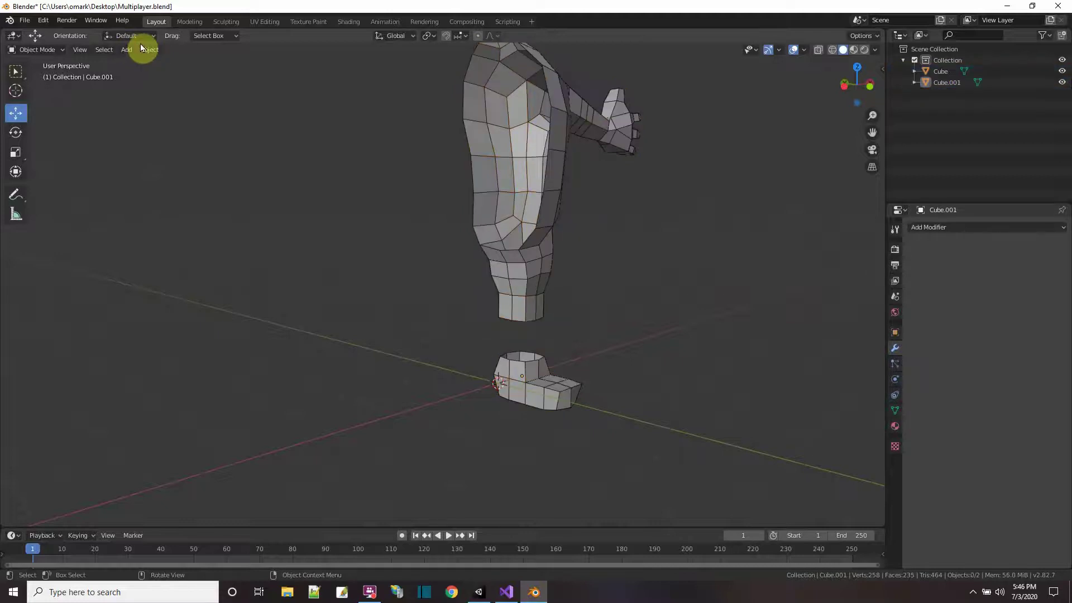
click(140, 48)
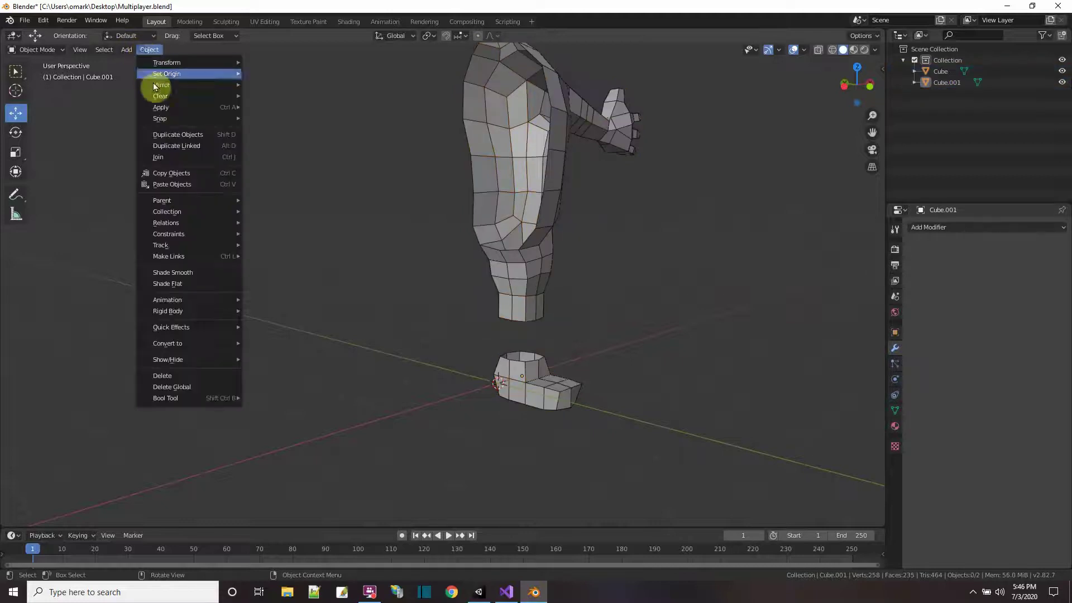
click(184, 162)
click(540, 277)
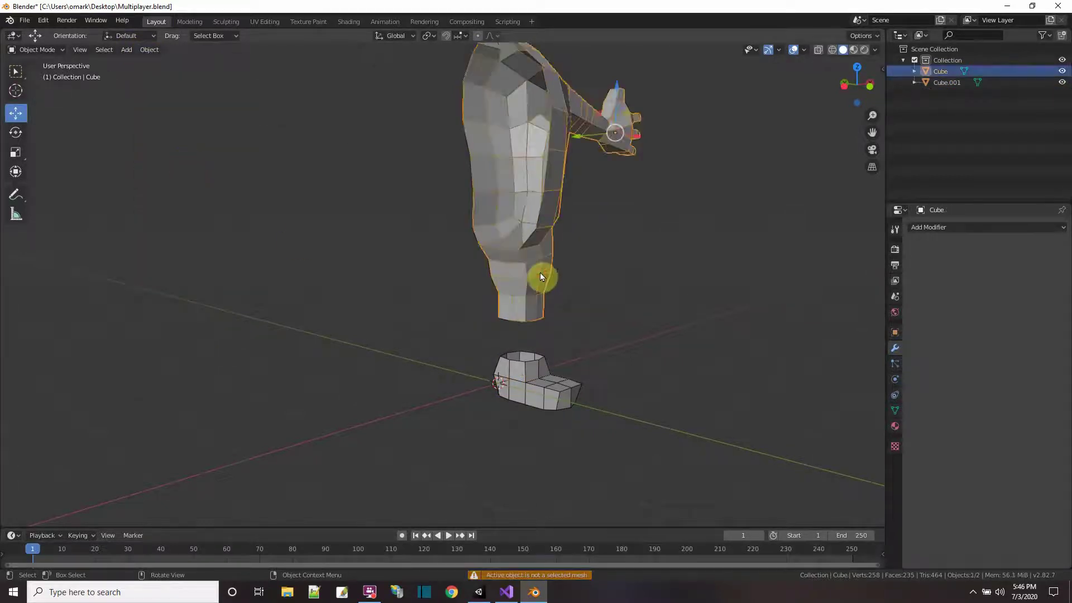
shift+click(534, 383)
click(149, 49)
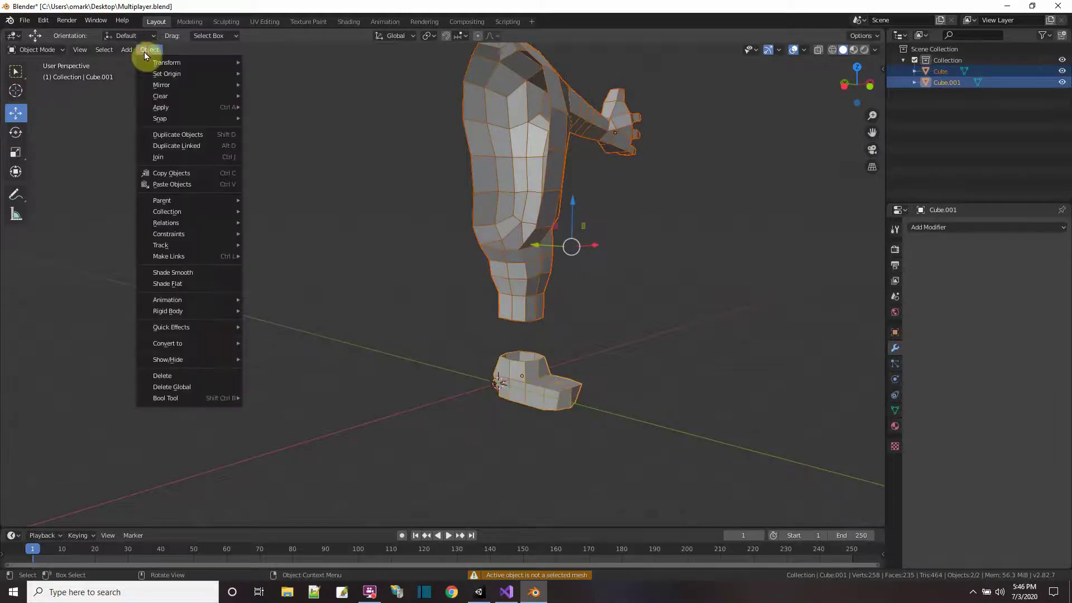
click(173, 152)
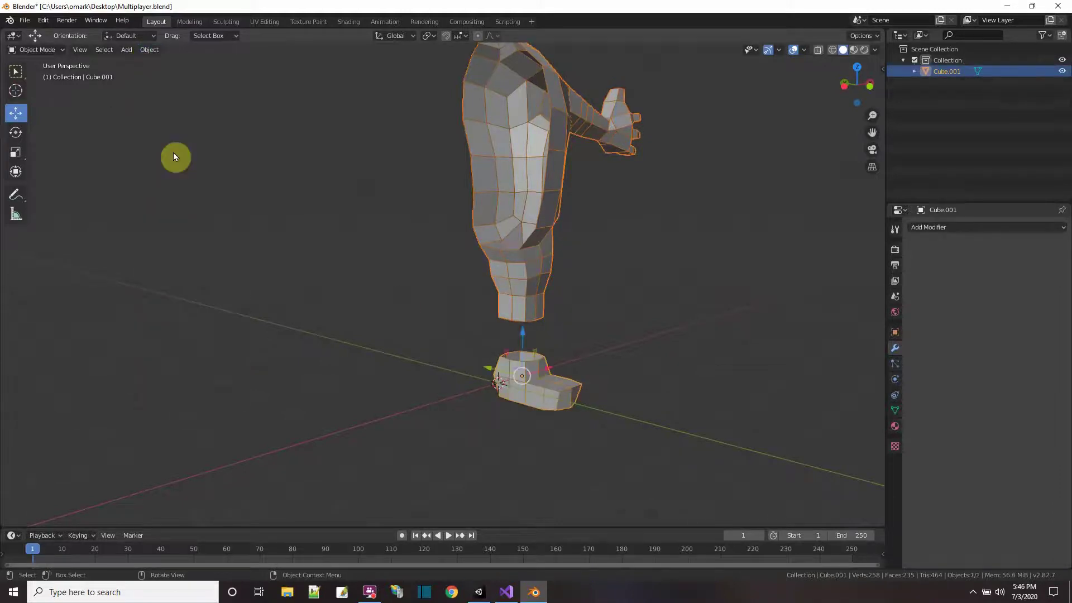
Switch the leg mesh into Edit Mode with edge selection active.
scroll(554, 264, down, 1)
scroll(583, 291, up, 3)
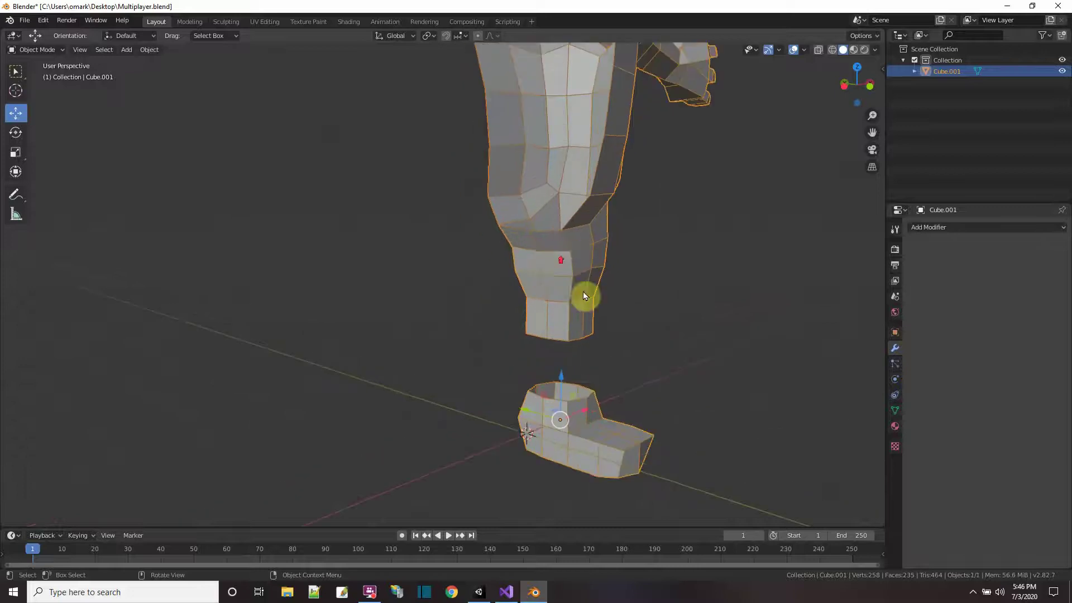
click(63, 54)
click(52, 72)
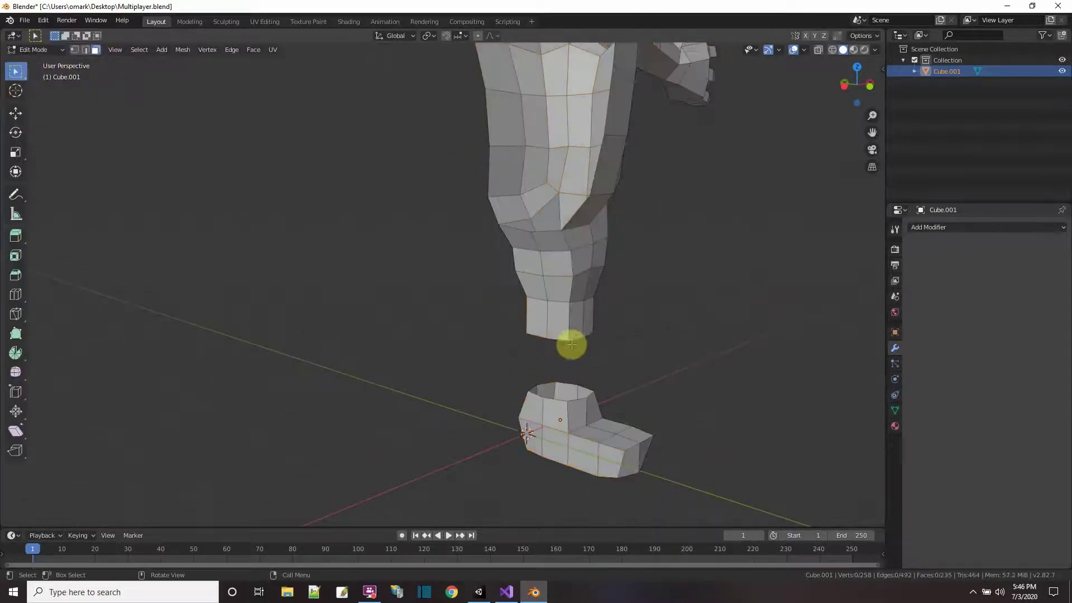
middle_drag(618, 350, 564, 354)
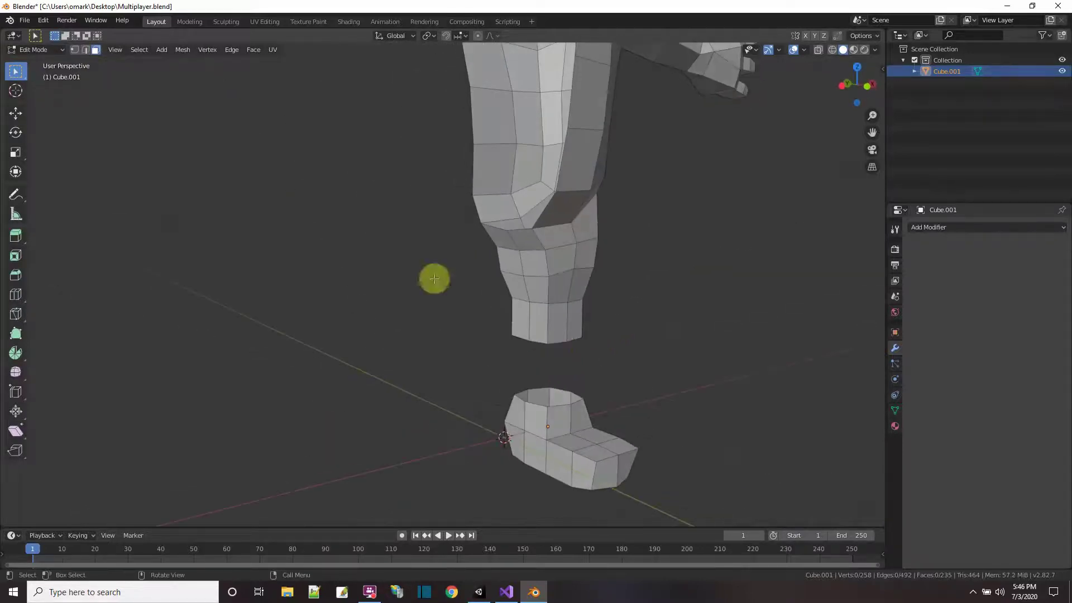
click(87, 49)
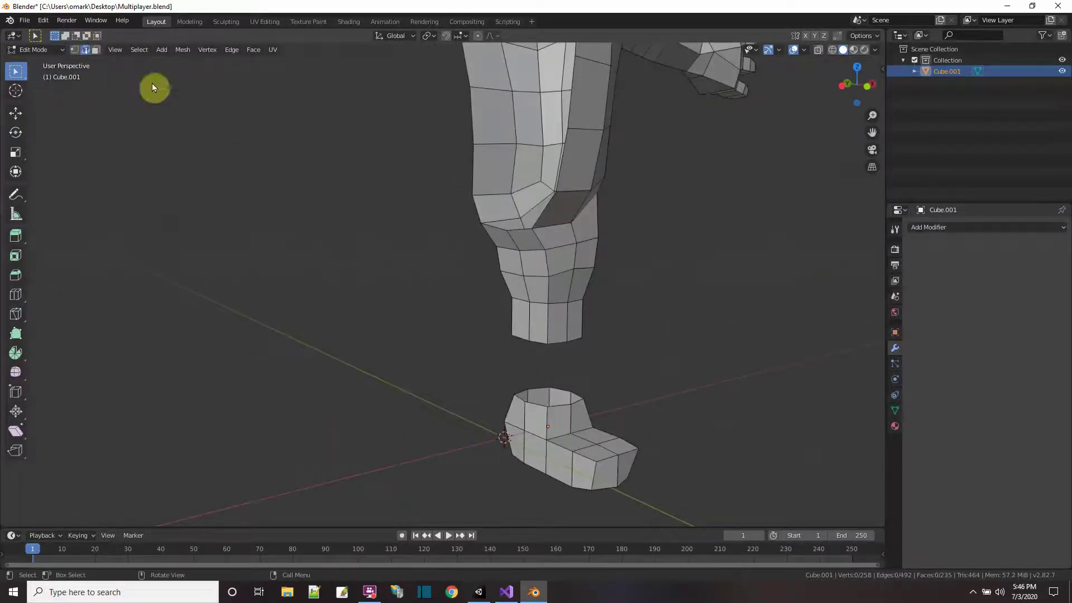
Bridge the first two leg-bottom edges to the boot-top edges with new faces.
click(559, 343)
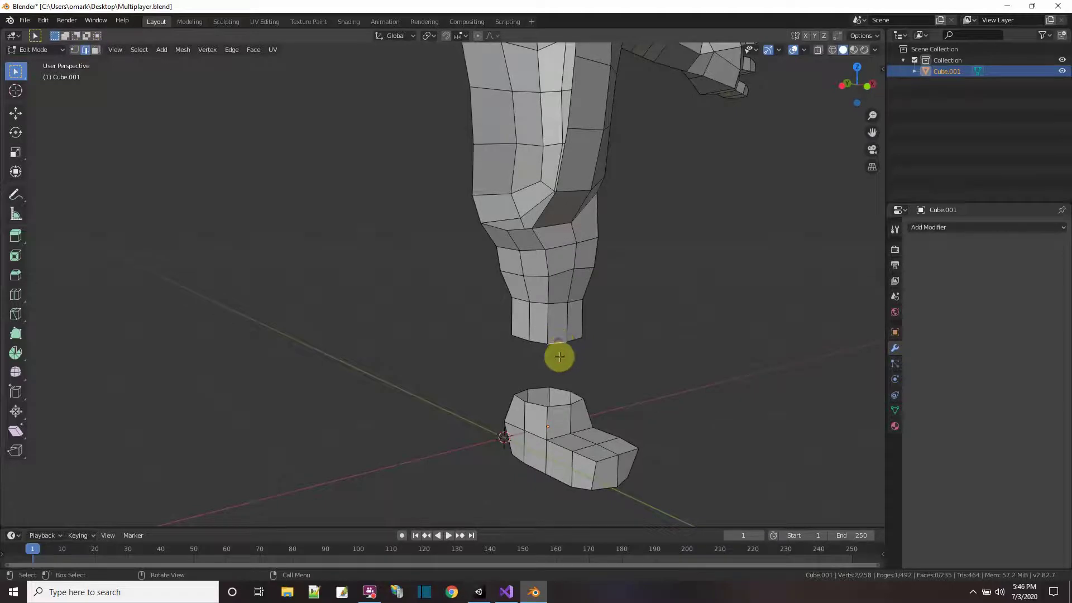
click(559, 406)
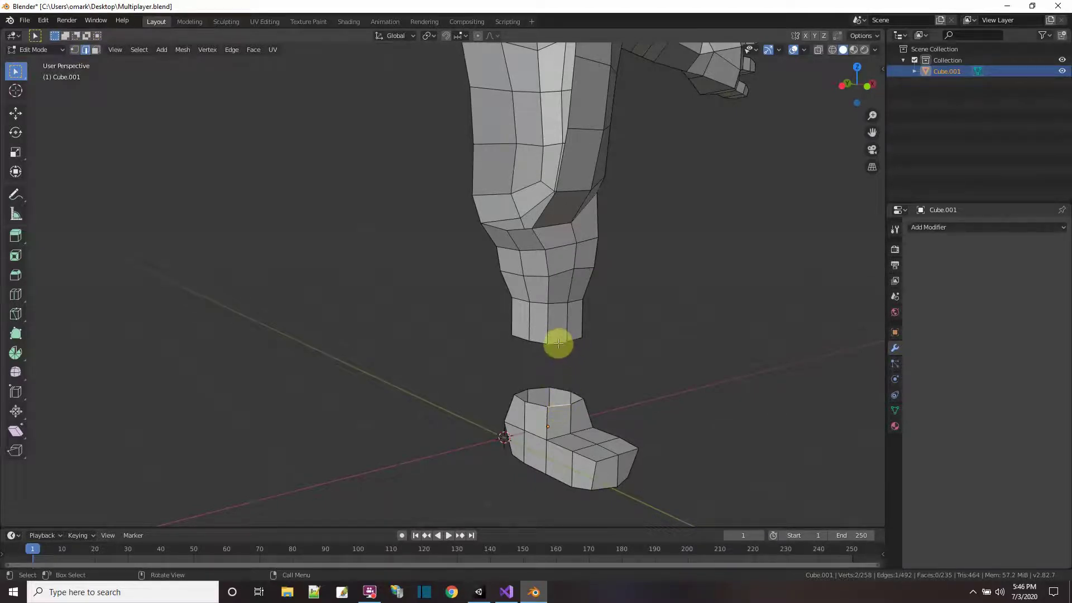
shift+click(558, 342)
right_click(558, 342)
click(535, 281)
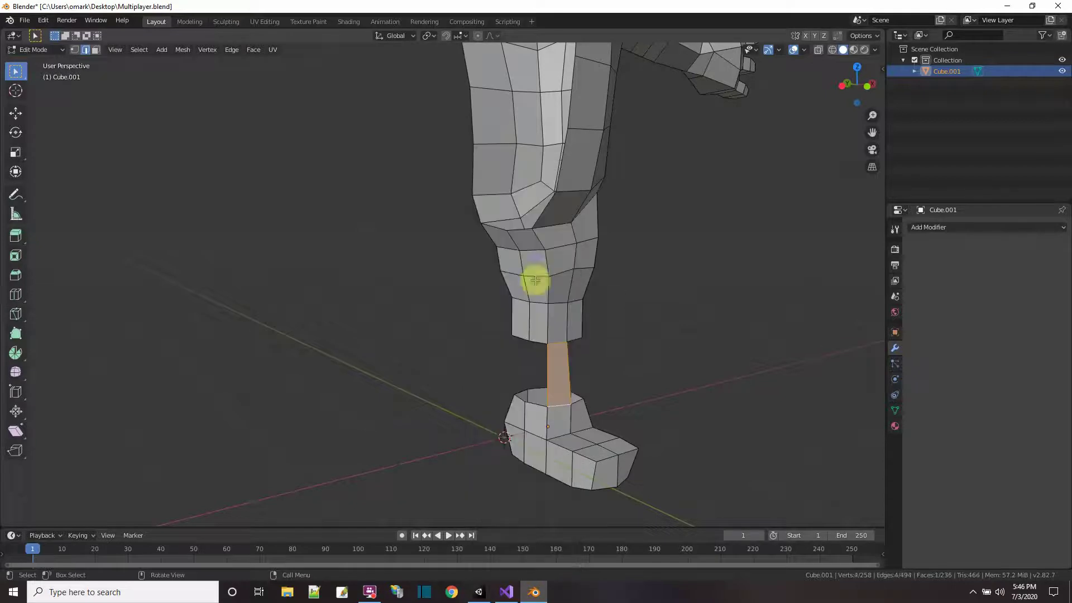
middle_drag(692, 371, 521, 376)
click(388, 360)
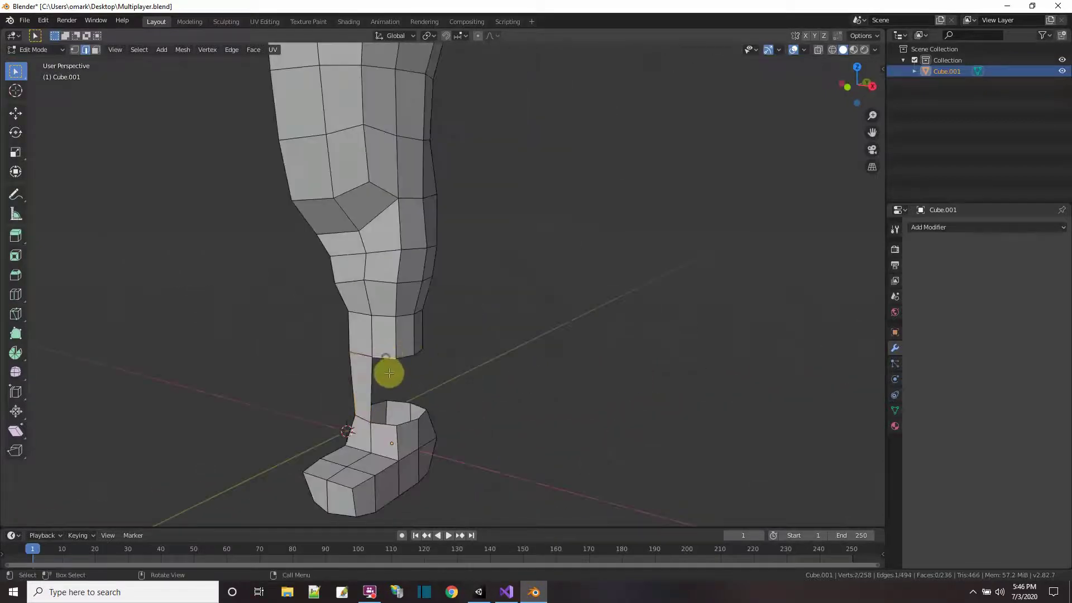
click(387, 424)
right_click(387, 425)
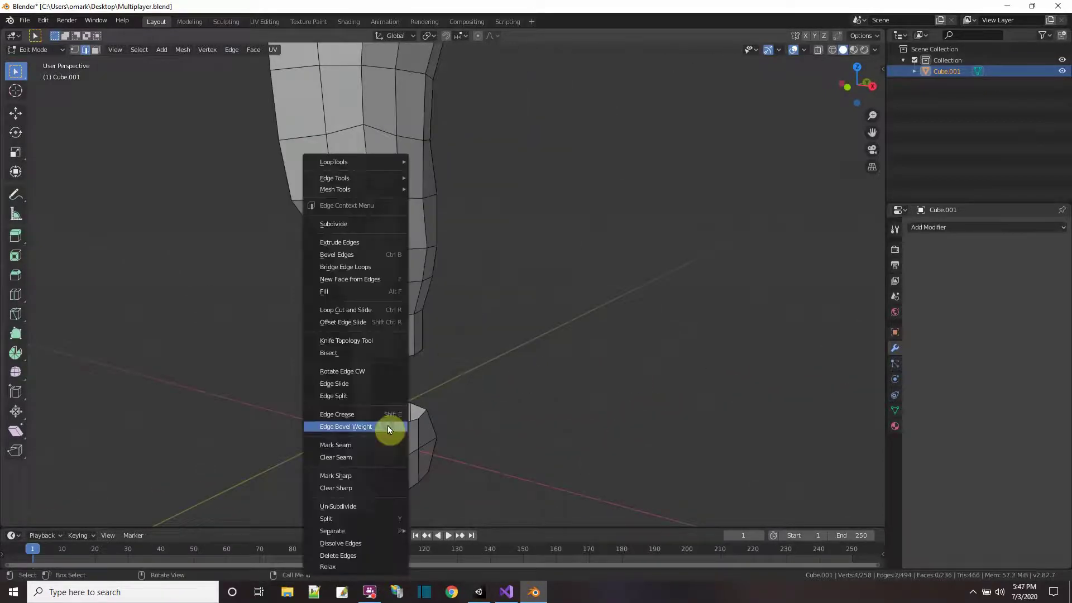
click(380, 315)
Bridge two more edge pairs between the leg and boot with faces.
middle_drag(359, 279, 357, 354)
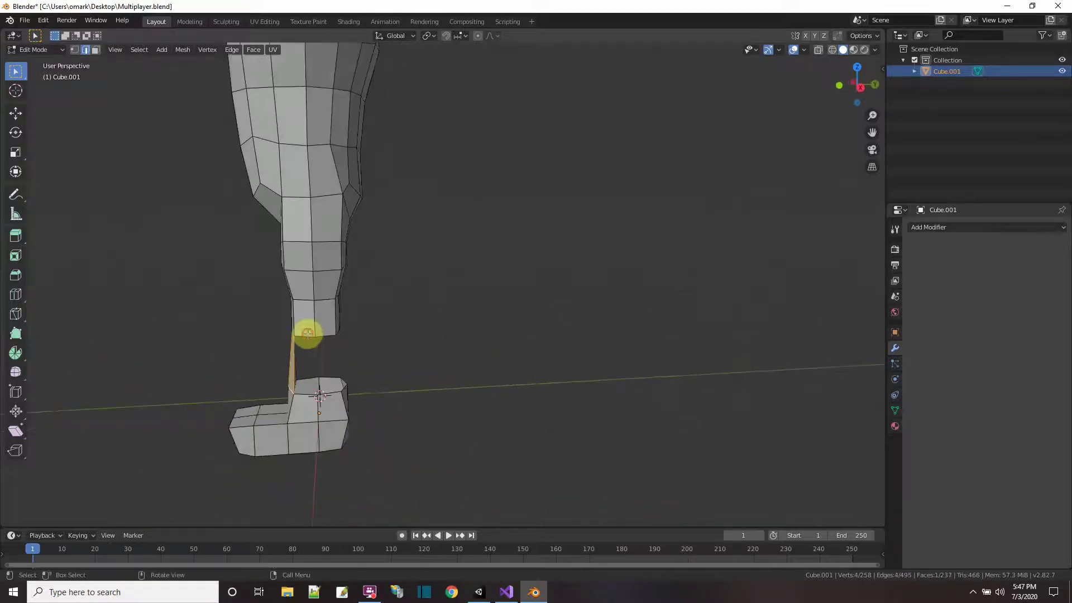
click(306, 394)
right_click(305, 394)
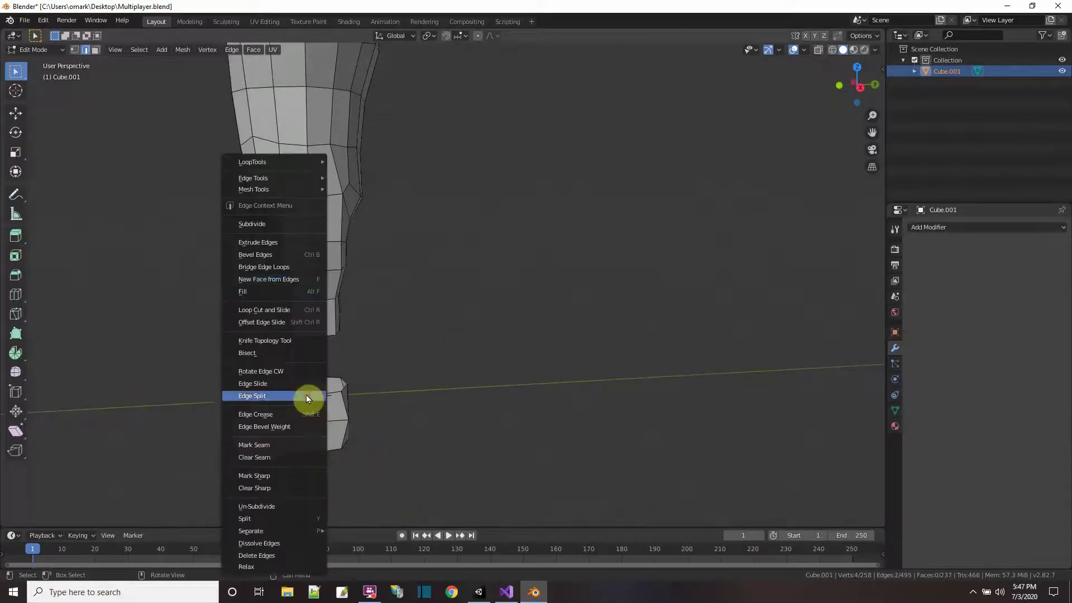
click(251, 268)
middle_drag(386, 356, 319, 335)
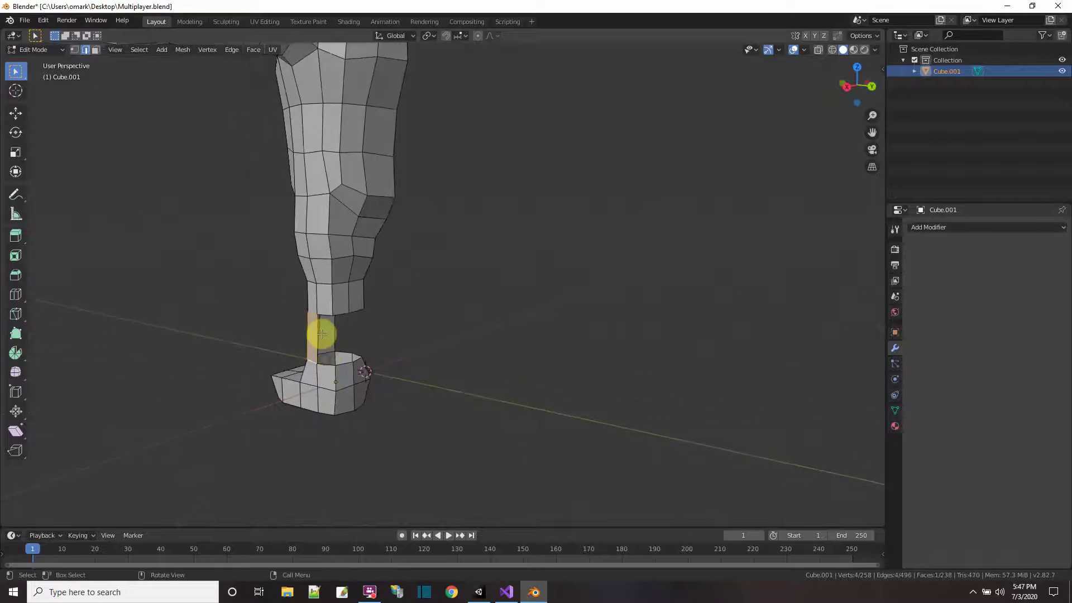
click(328, 346)
right_click(328, 366)
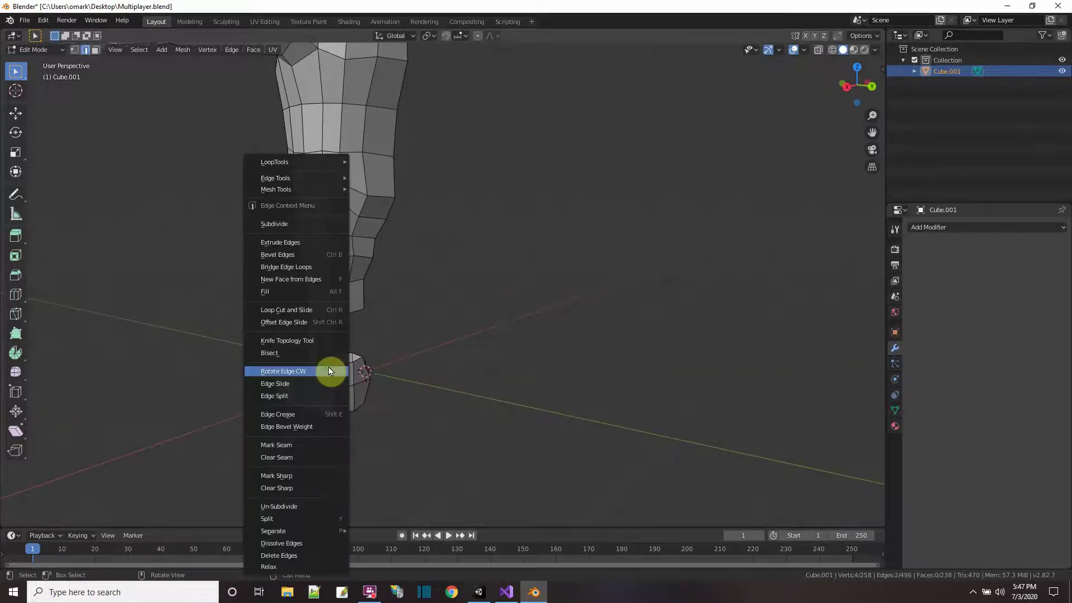
click(306, 283)
Fill two further gaps on the lower leg with bridged faces.
middle_drag(306, 282, 376, 318)
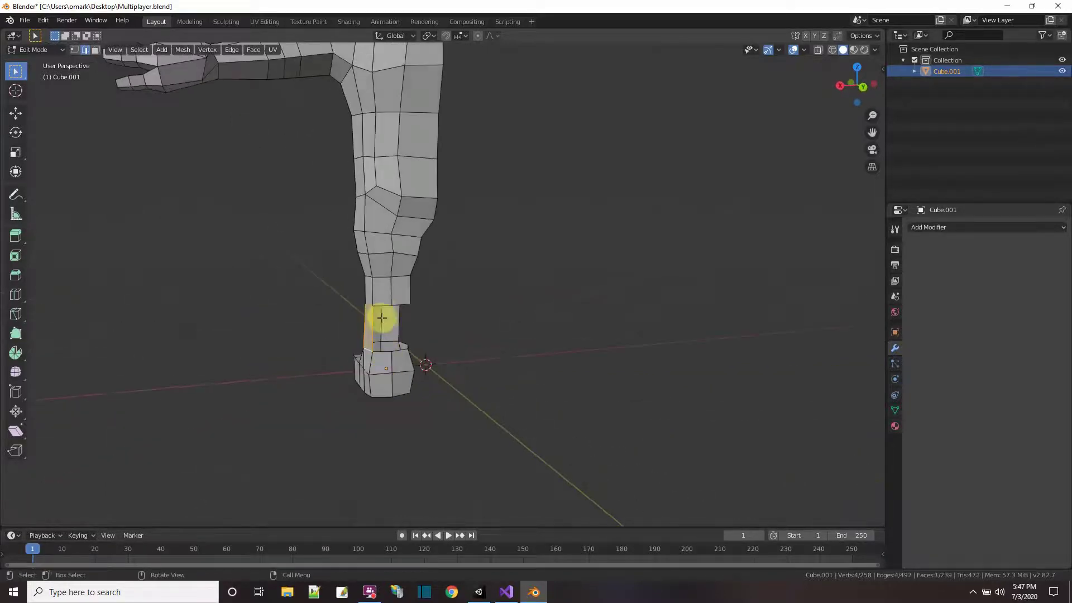
click(376, 307)
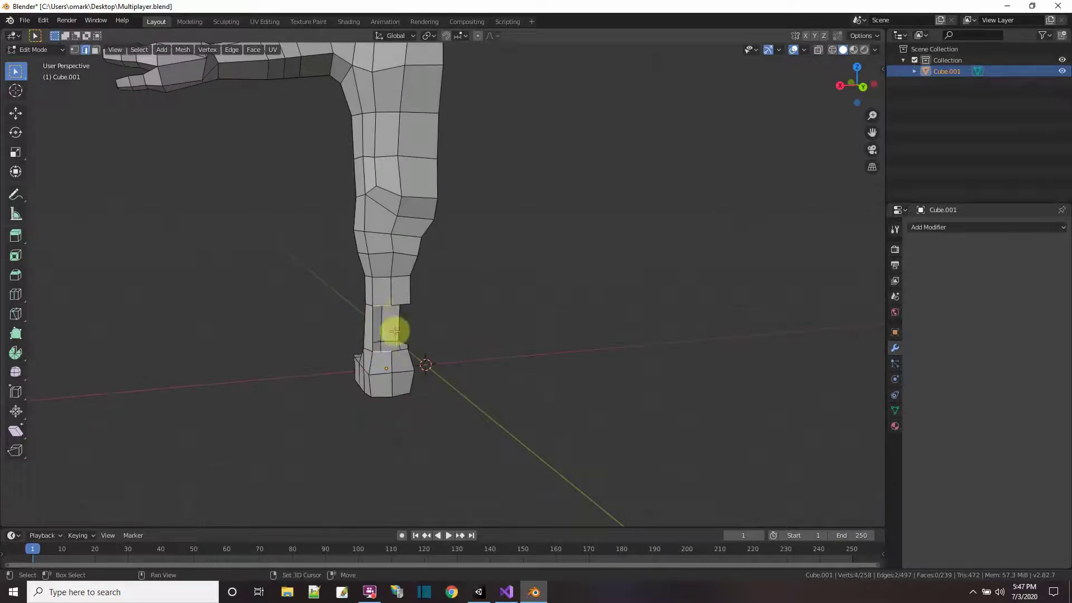
shift+click(397, 303)
shift+click(399, 350)
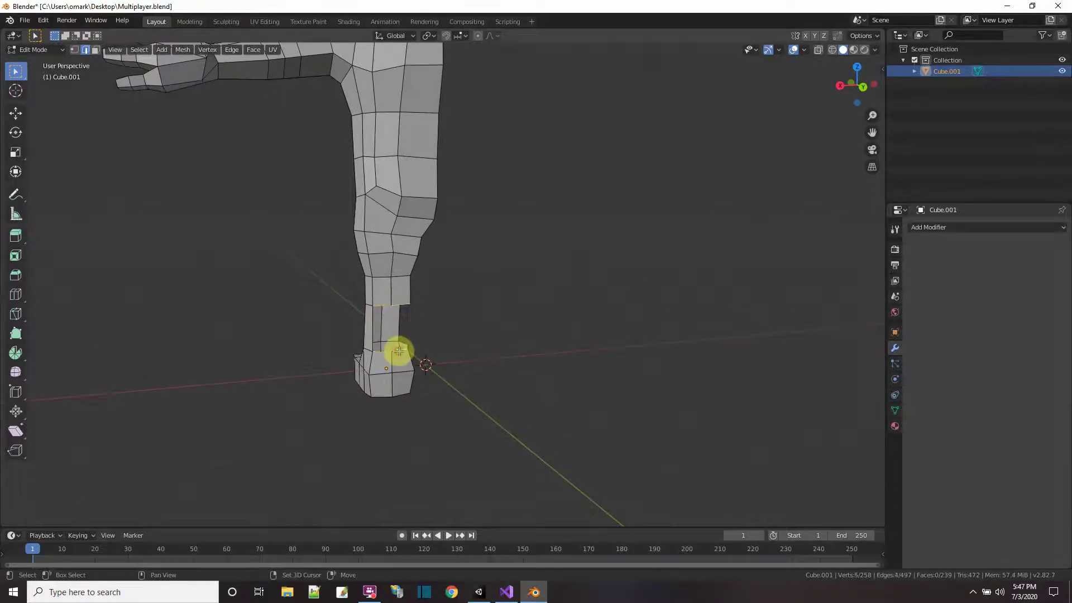
right_click(398, 350)
click(397, 287)
middle_drag(425, 283, 510, 338)
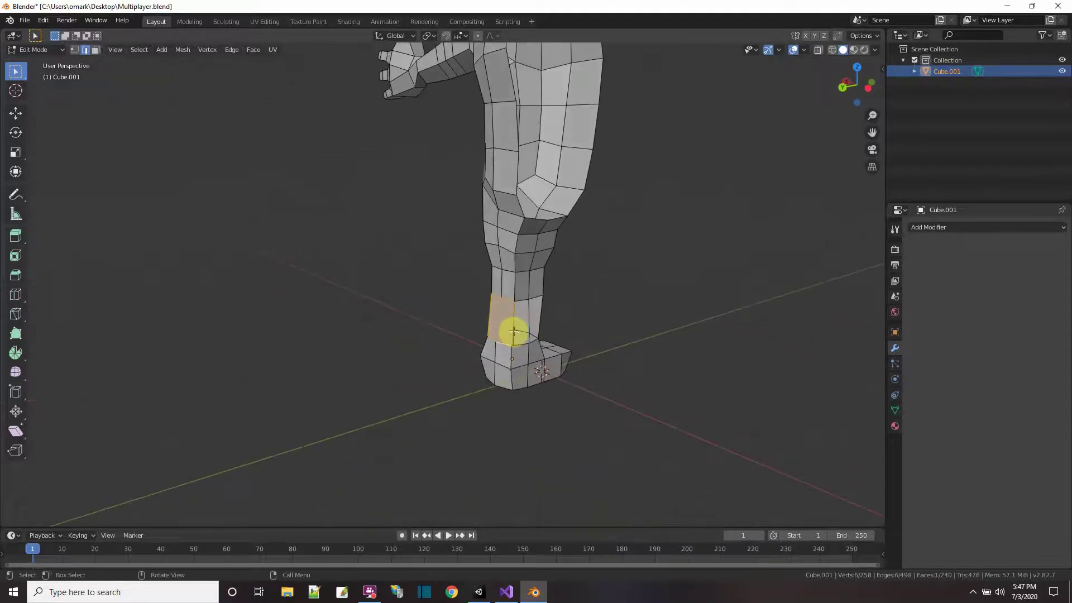
shift+click(531, 299)
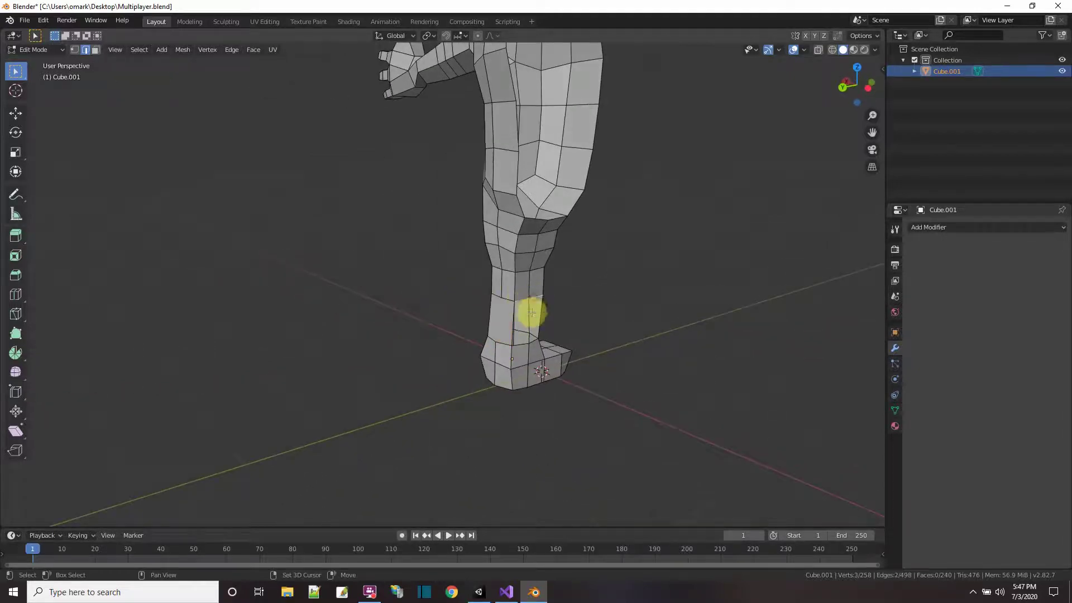
right_click(534, 340)
click(514, 283)
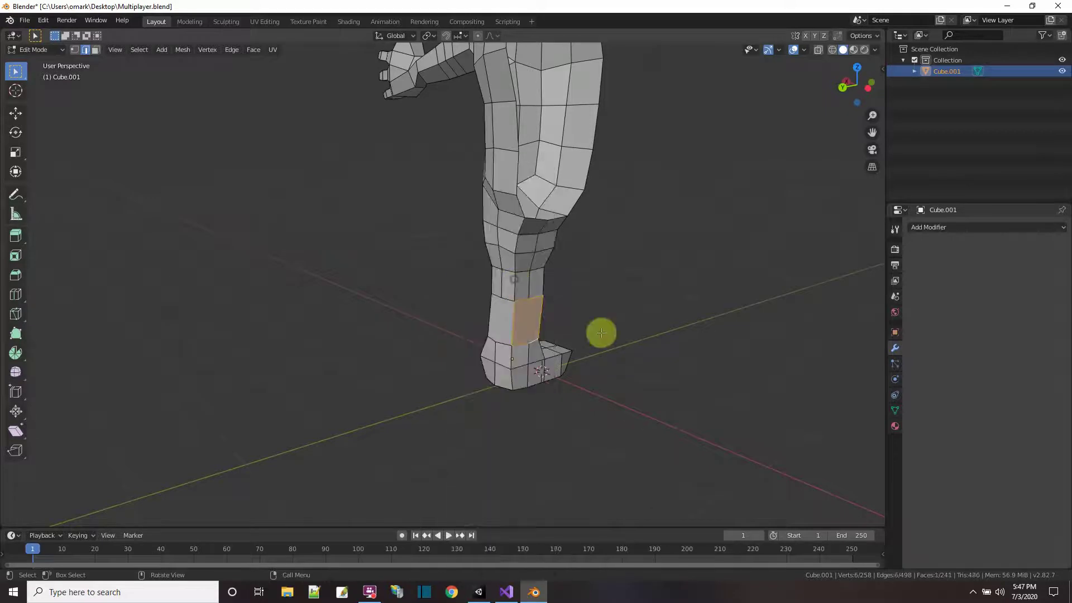
Undo a mistaken bridged face and rebridge the lower-leg gap.
middle_drag(598, 335, 642, 385)
click(580, 379)
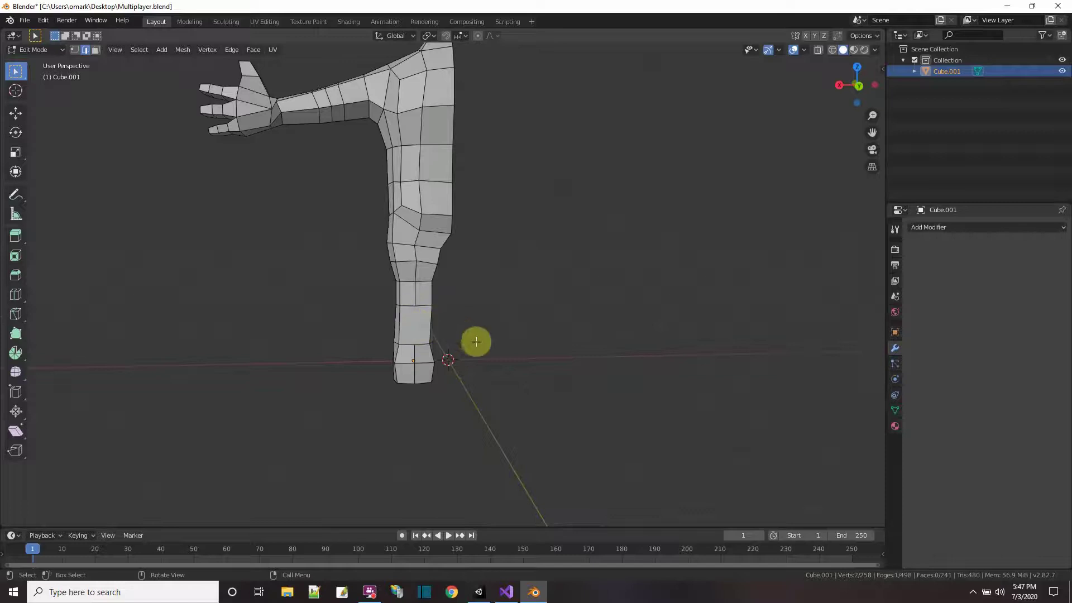
key(ctrl+z)
key(ctrl+z)
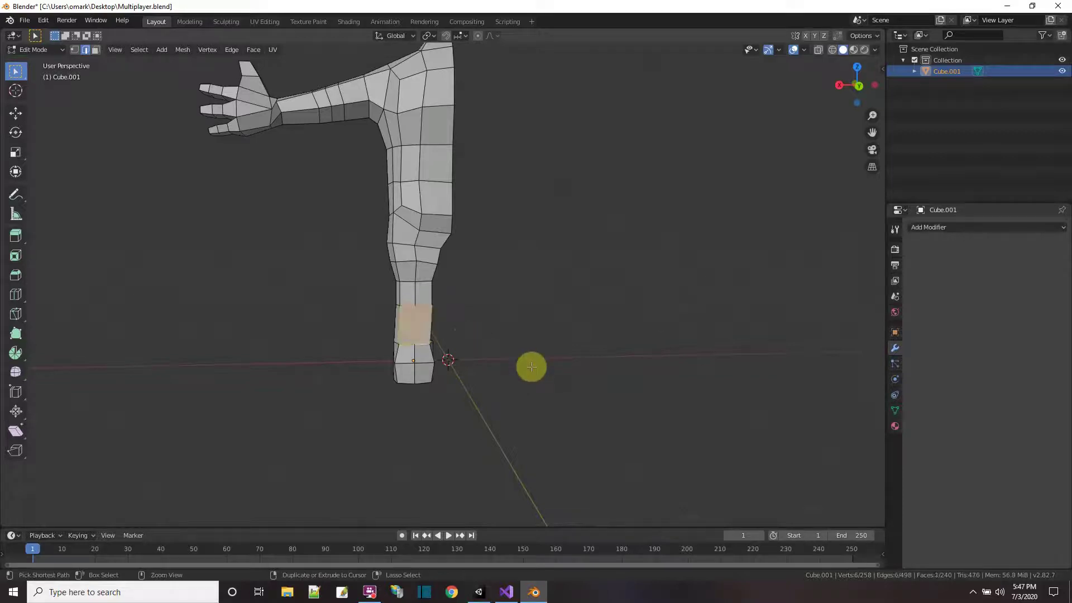
key(ctrl+z)
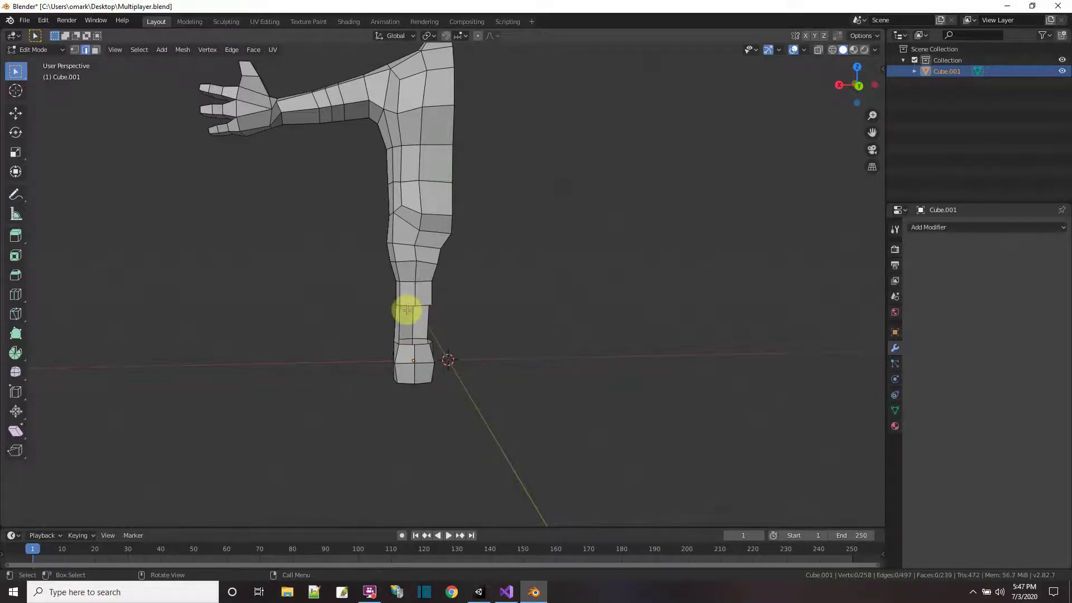
click(410, 307)
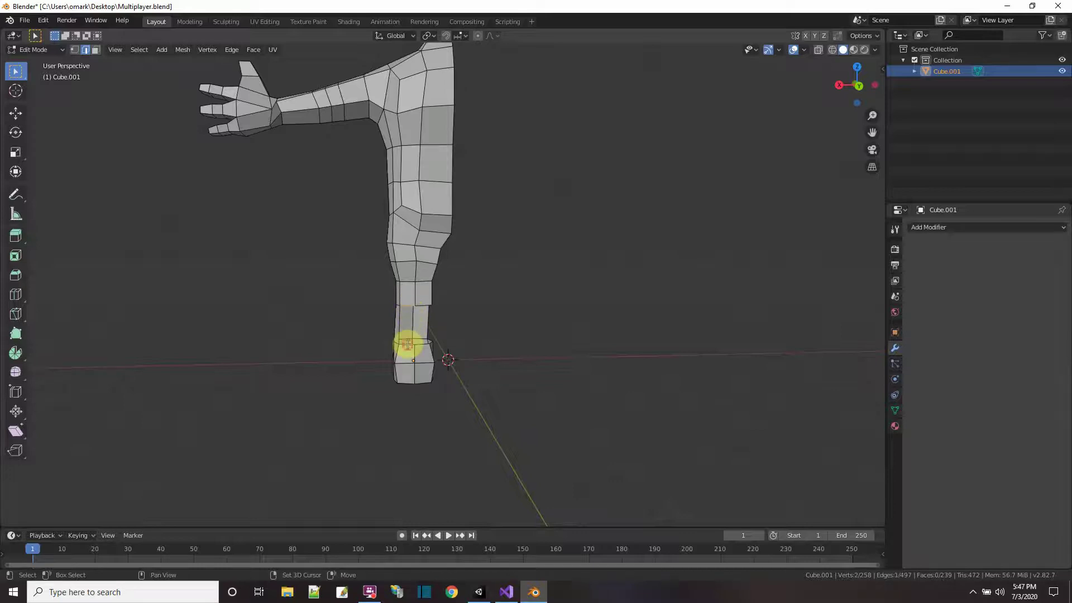
right_click(408, 346)
click(379, 283)
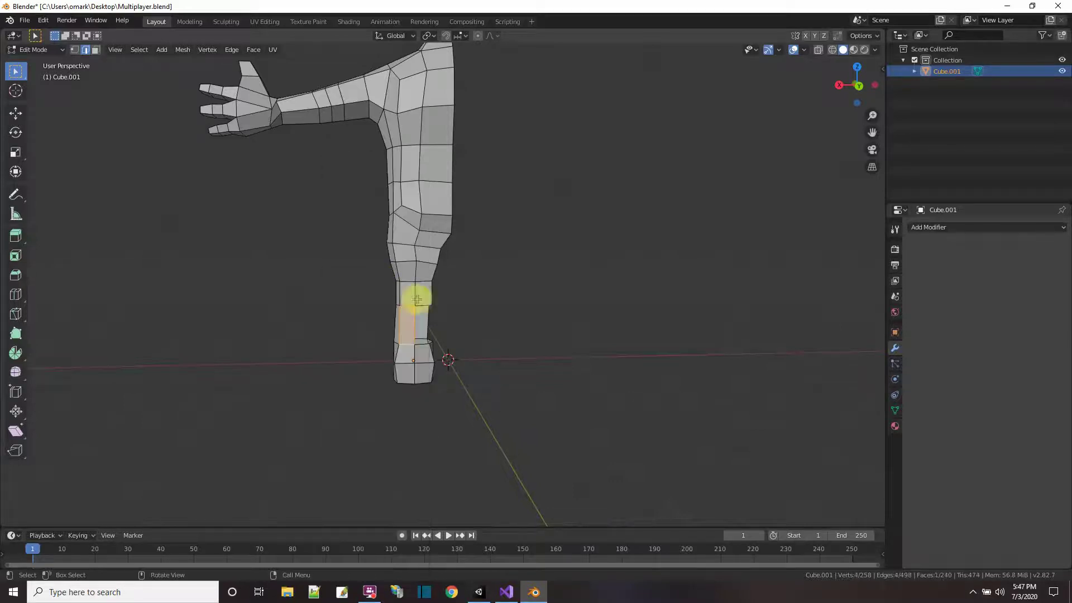
Bridge the horizontal lower-leg edge to its neighbour with a new face.
click(430, 322)
scroll(455, 350, up, 2)
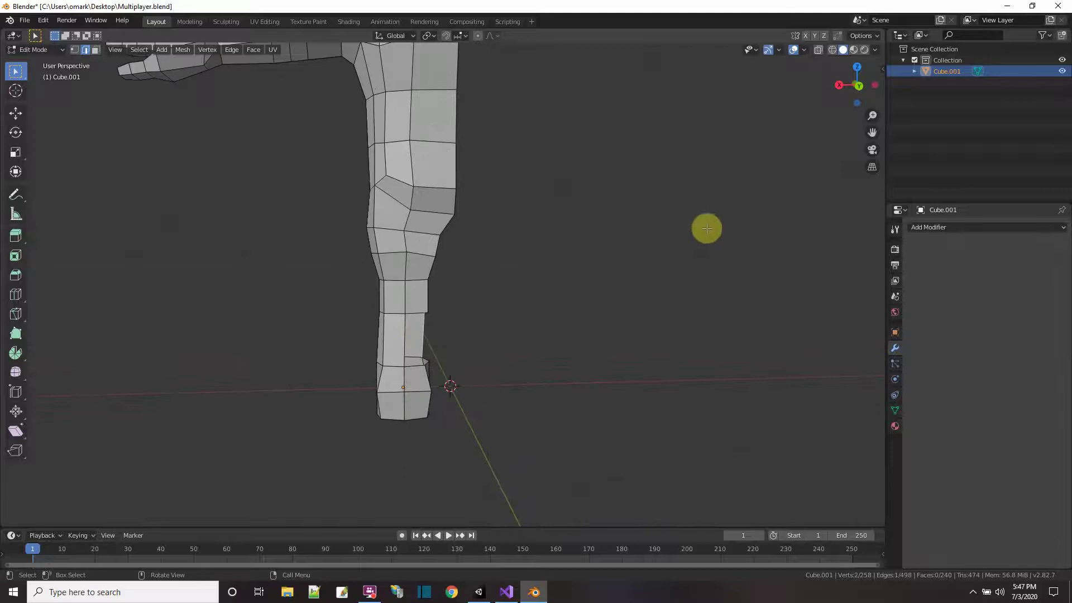
click(411, 311)
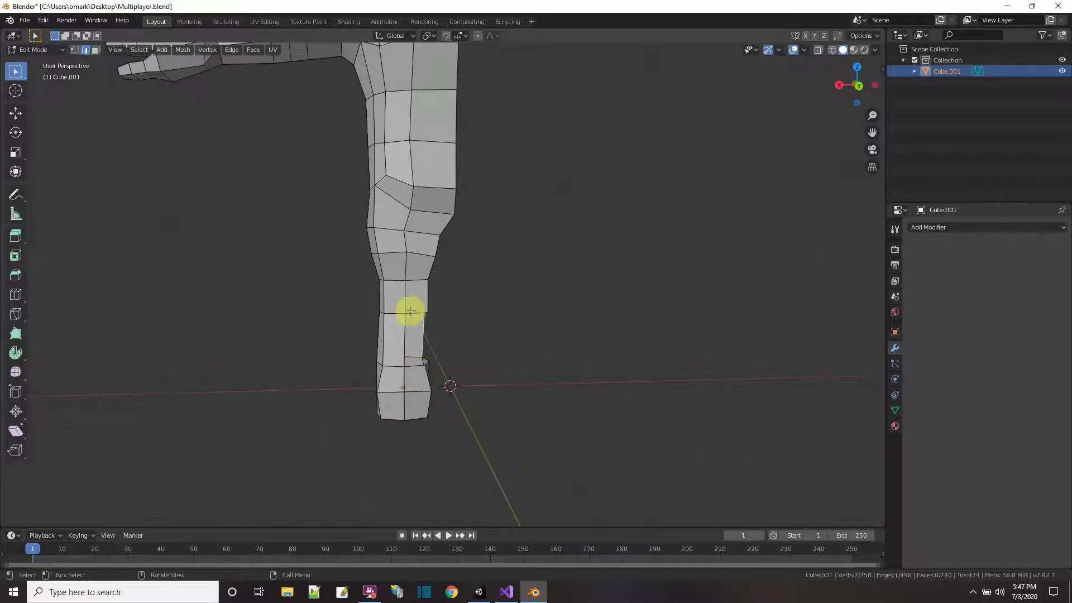
right_click(418, 366)
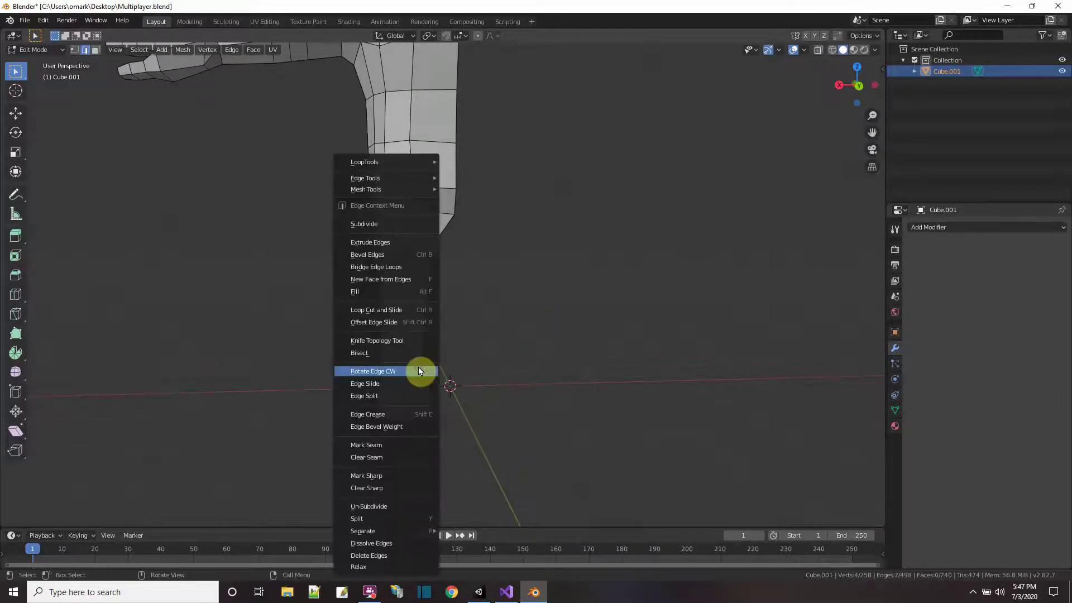
click(400, 279)
Knife a vertical cut down to the foot and fill the remaining face with F.
middle_drag(542, 341, 517, 323)
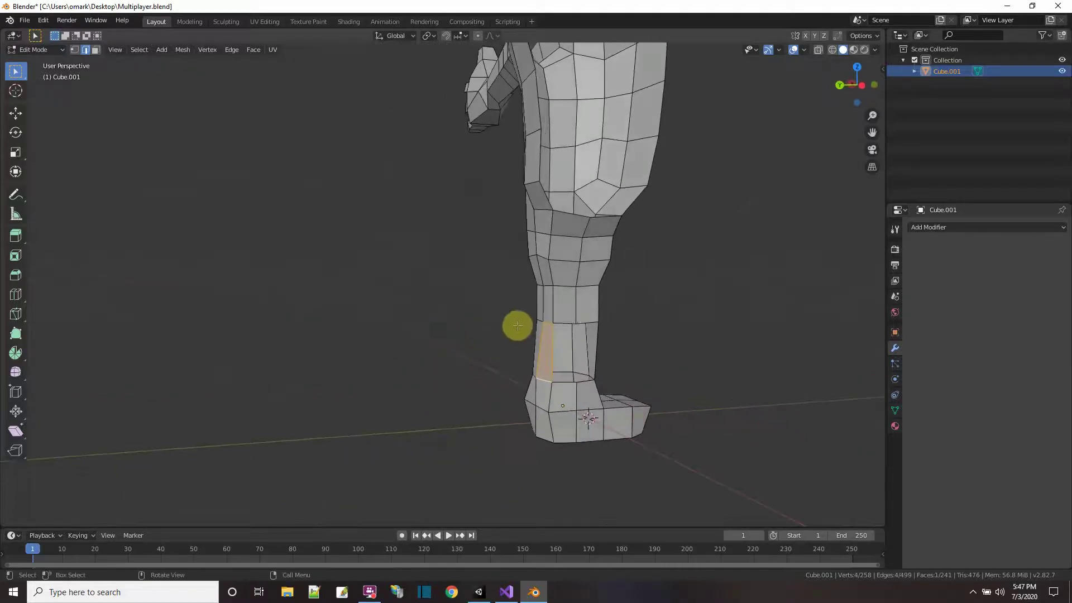
click(564, 324)
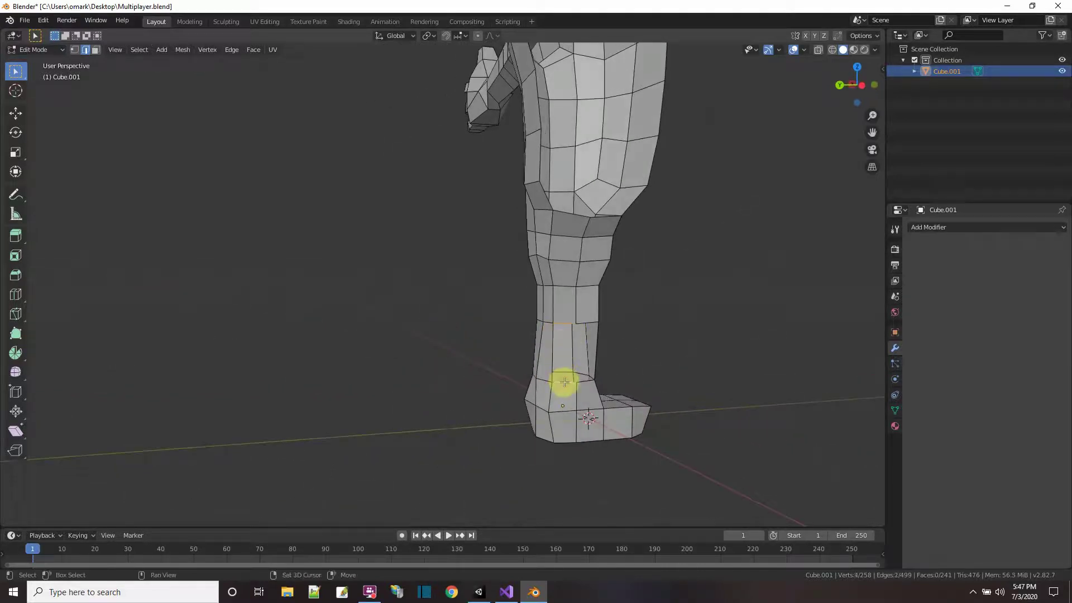
key(k)
click(585, 323)
click(588, 375)
key(Return)
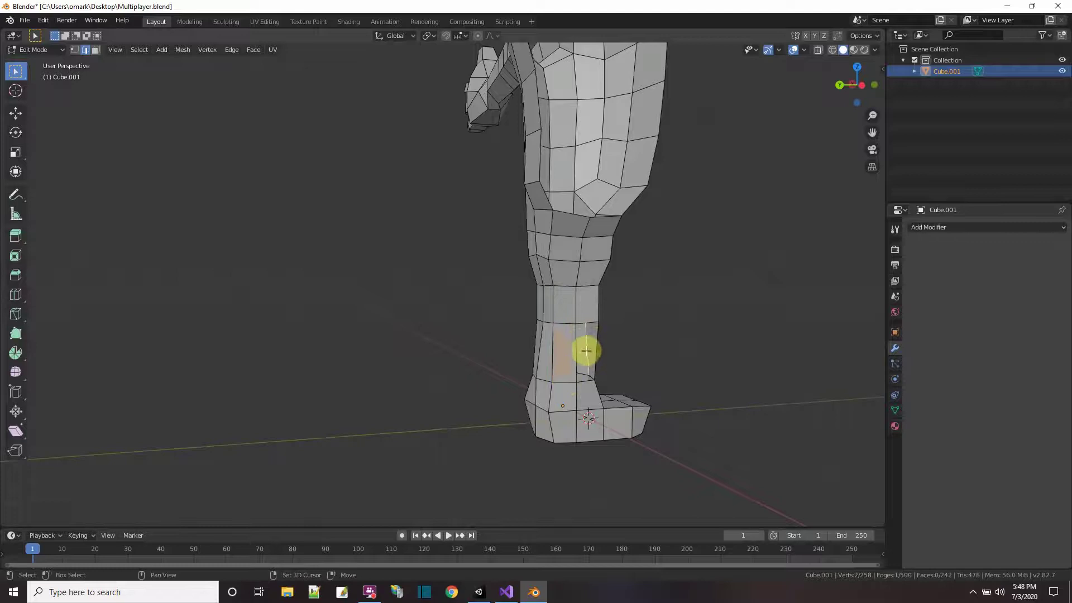
shift+click(592, 386)
key(f)
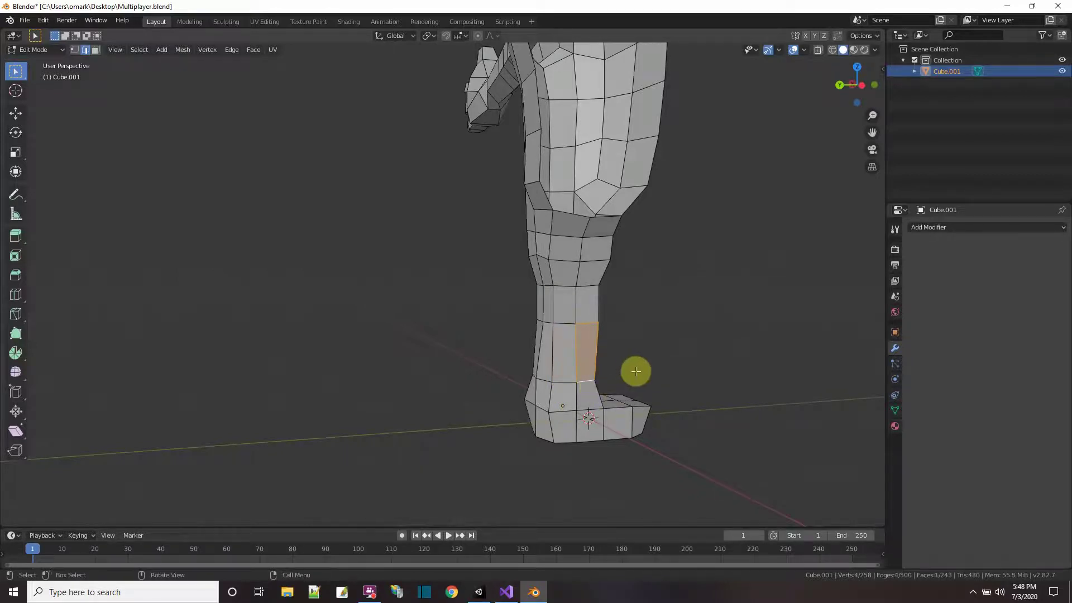
middle_drag(636, 370, 502, 349)
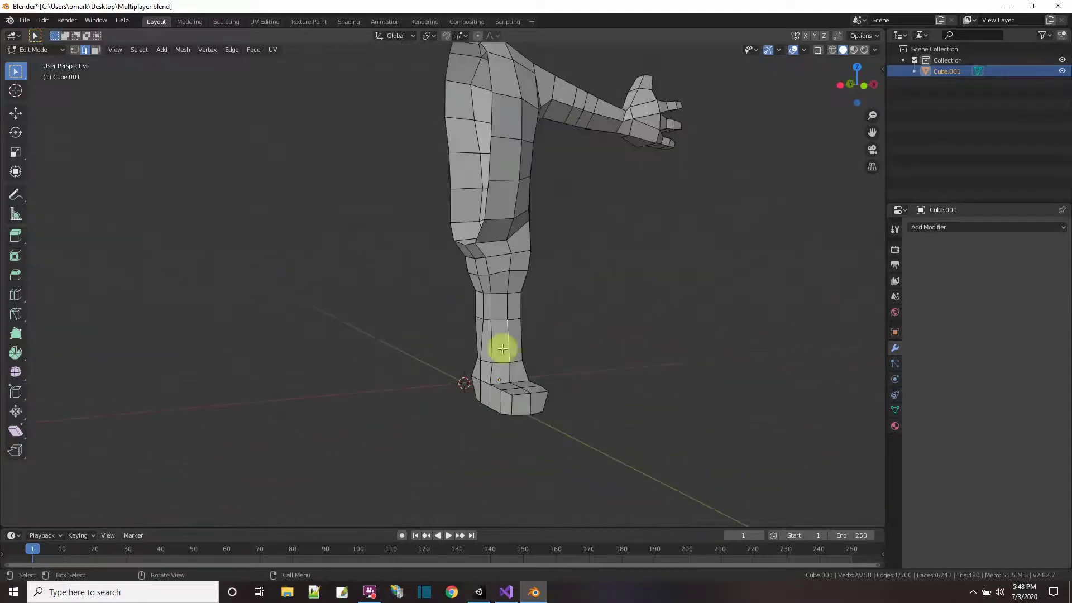
Add an edge loop around the lower leg with Loop Cut.
click(16, 294)
click(510, 329)
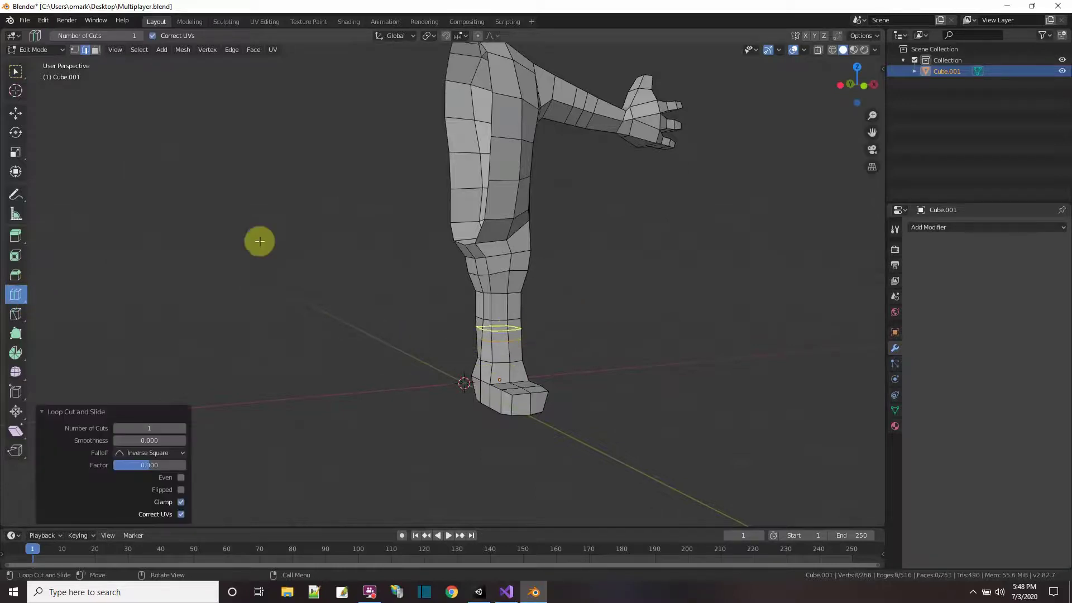
click(16, 71)
click(292, 298)
middle_drag(292, 298, 424, 337)
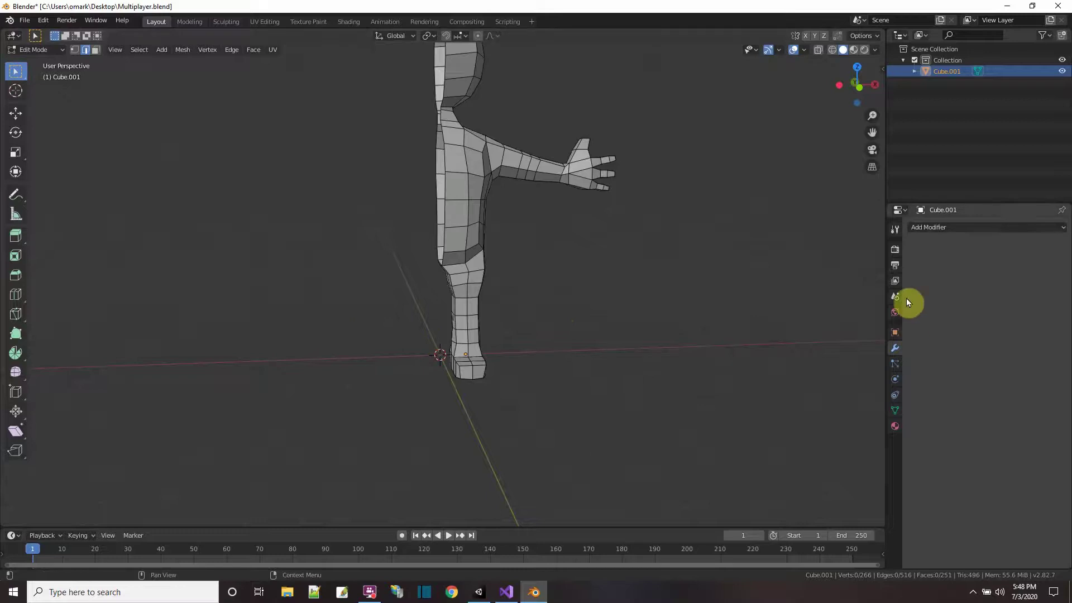
Add a trial Mirror modifier, inspect the result, then delete it.
click(938, 226)
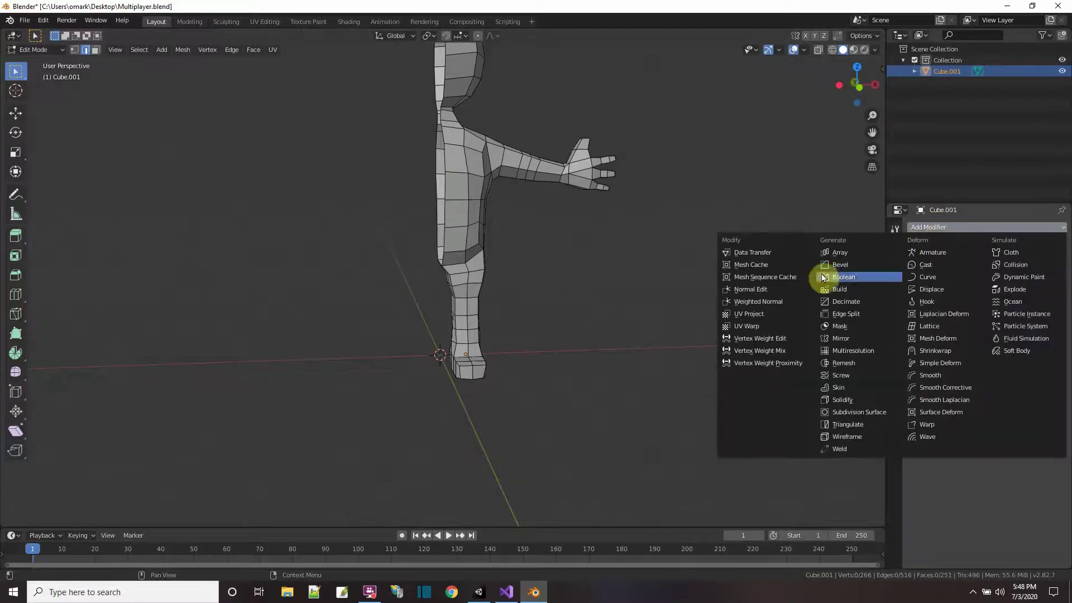
click(852, 337)
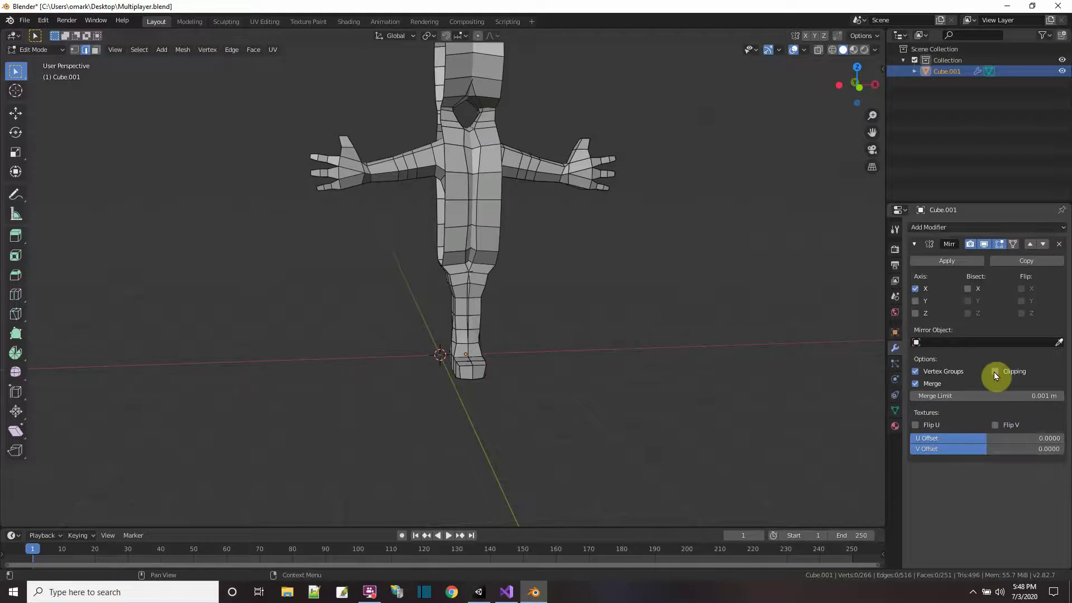
middle_drag(713, 284, 682, 319)
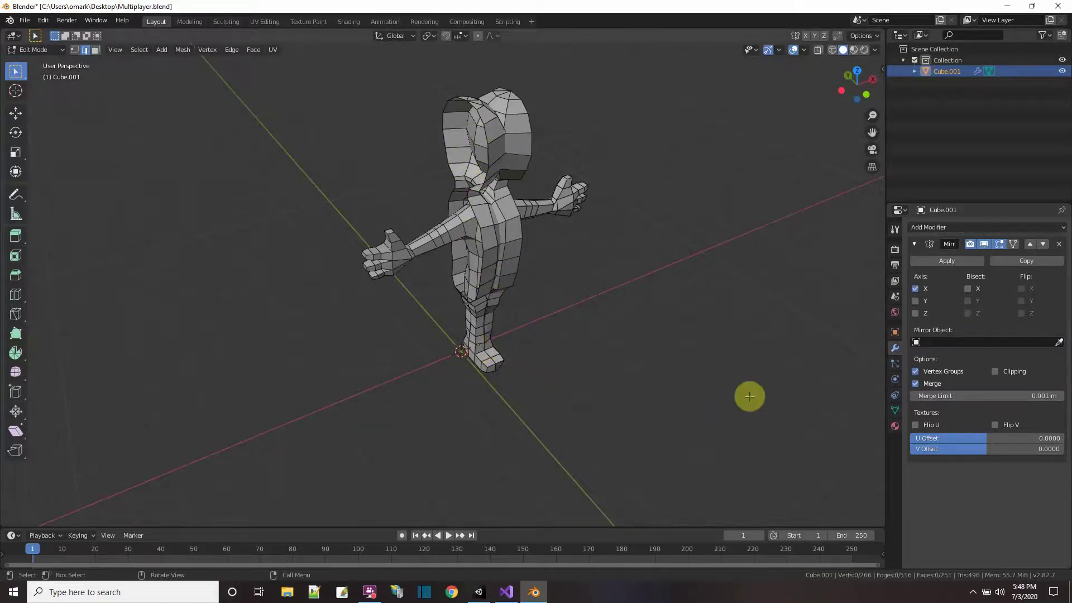
scroll(581, 378, up, 1)
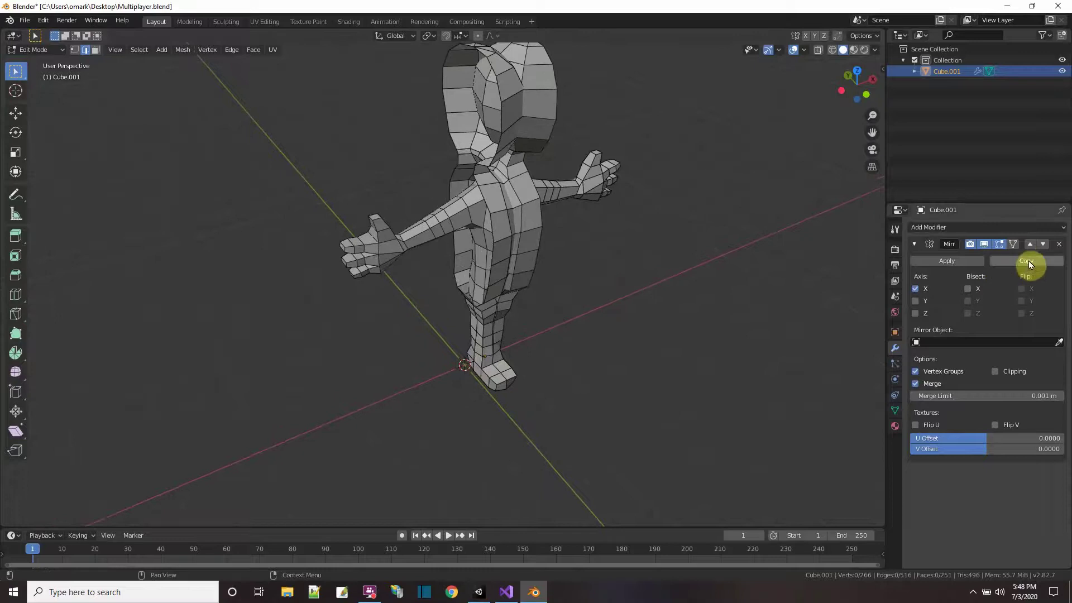
click(1059, 245)
middle_drag(601, 364, 557, 333)
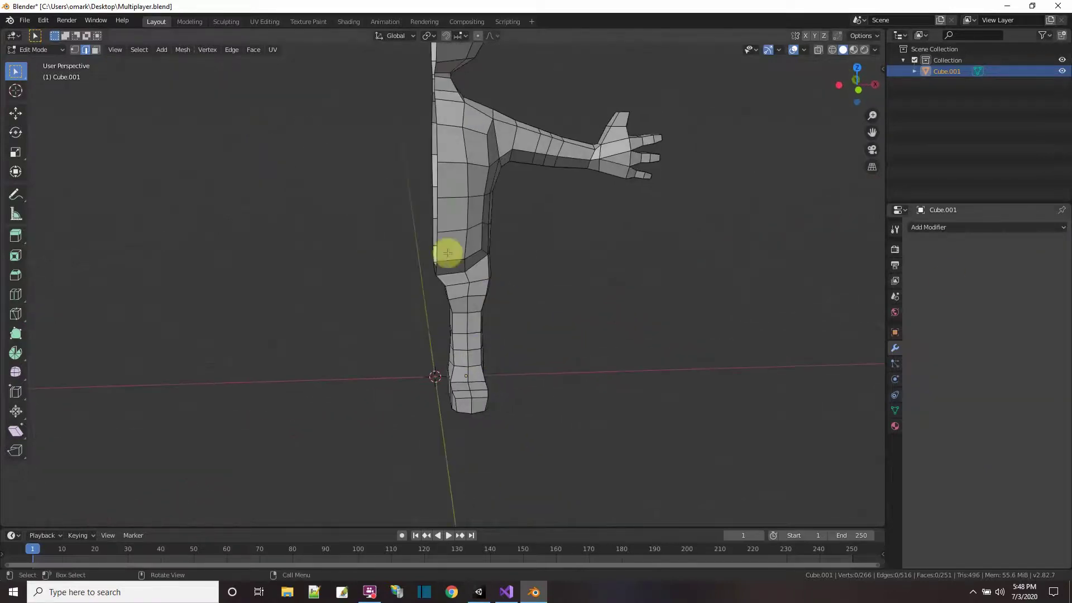
Clear the edge selection, return to Object Mode, and snap to front orthographic view.
click(462, 238)
click(593, 269)
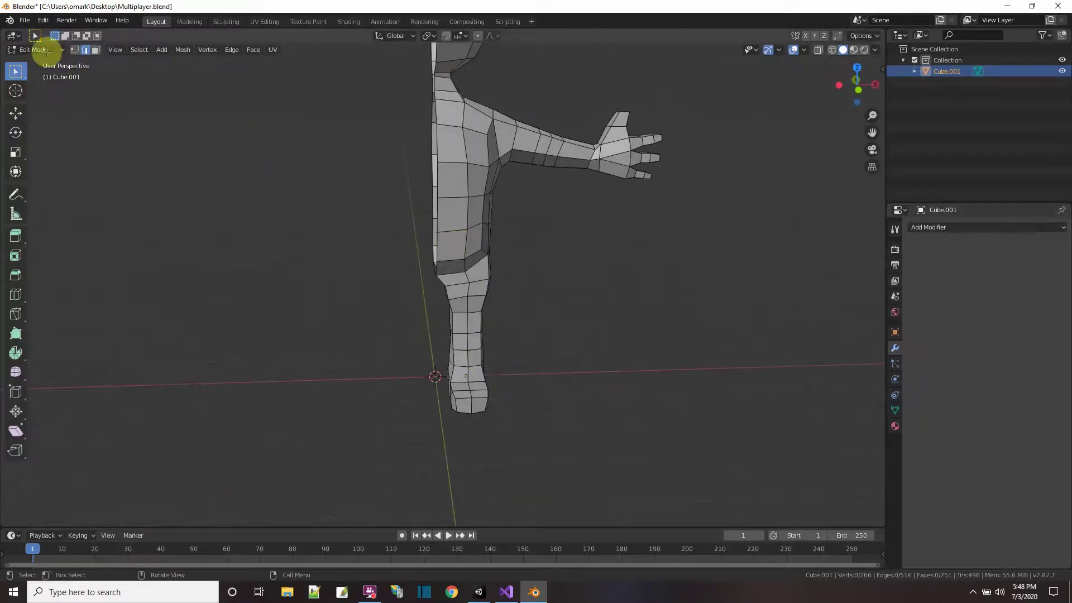
click(42, 50)
click(40, 63)
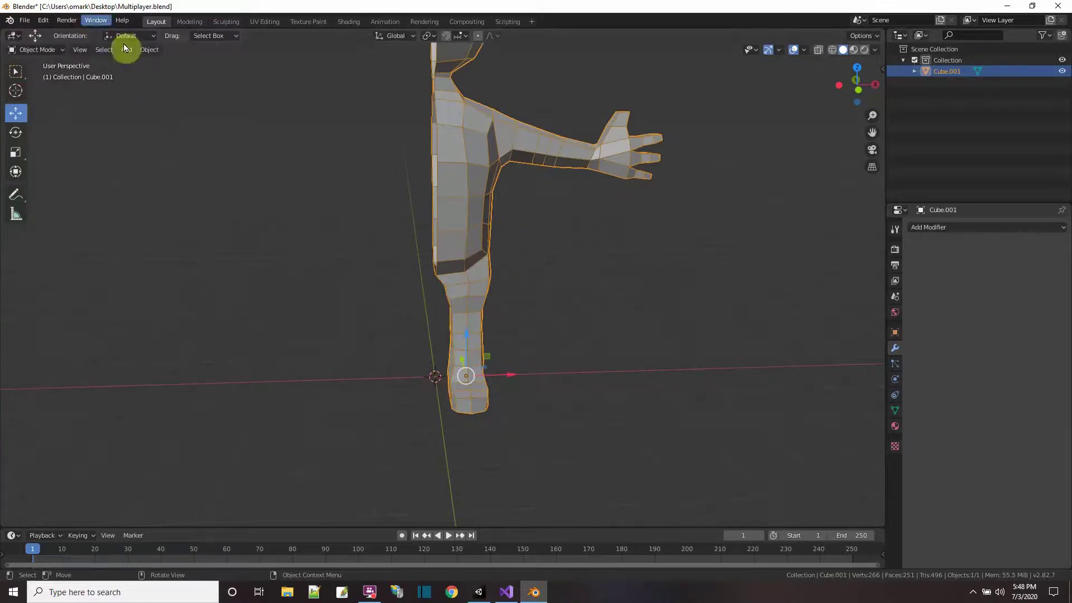
middle_drag(427, 353, 421, 345)
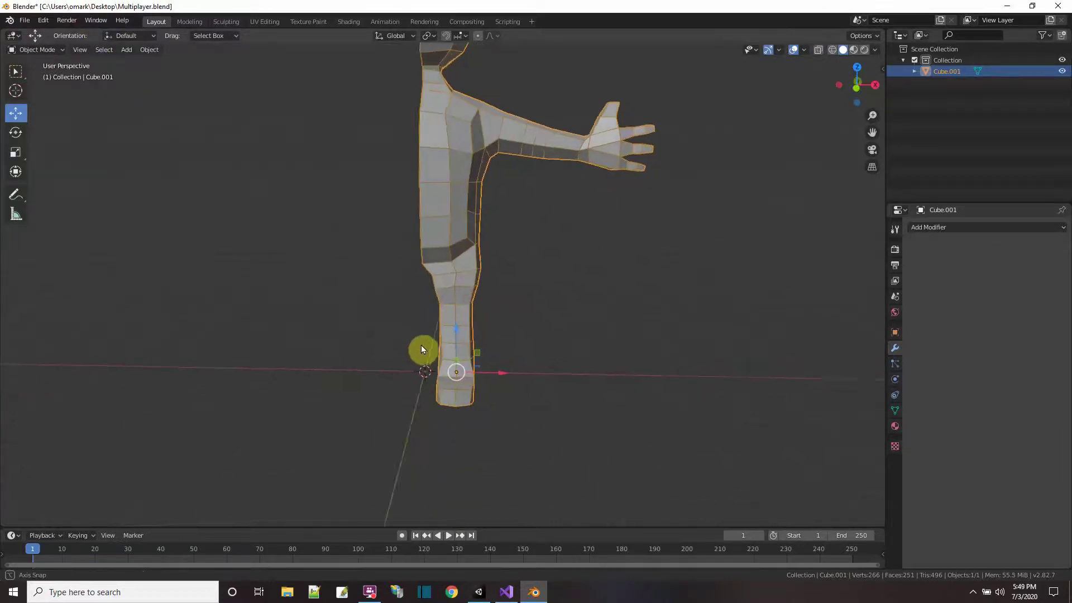
click(857, 88)
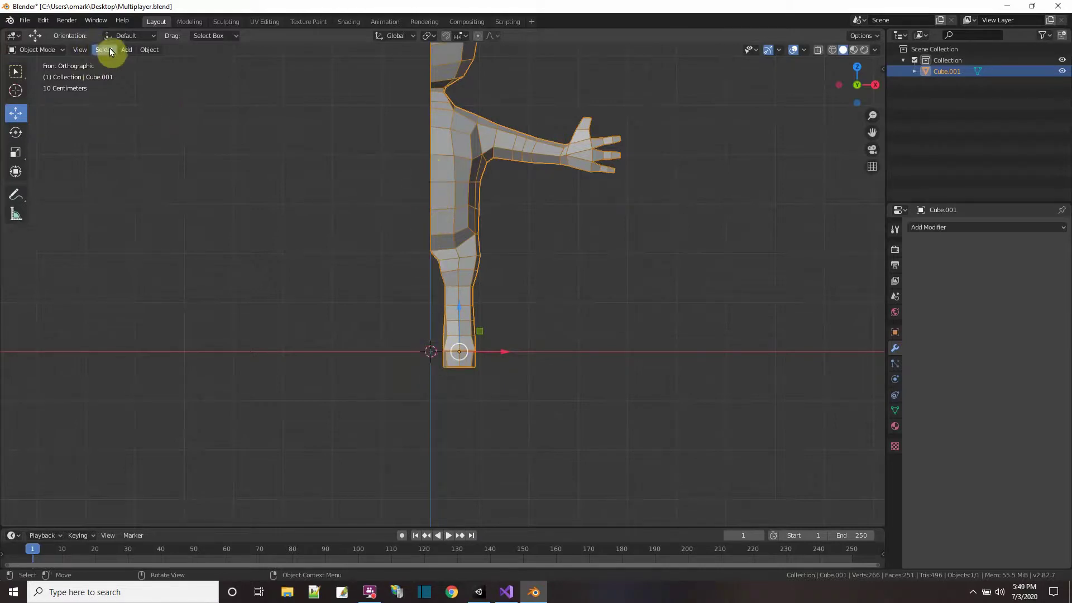
Set the object's origin to the 3D cursor via Object > Set Origin.
click(145, 49)
mouse_move(163, 75)
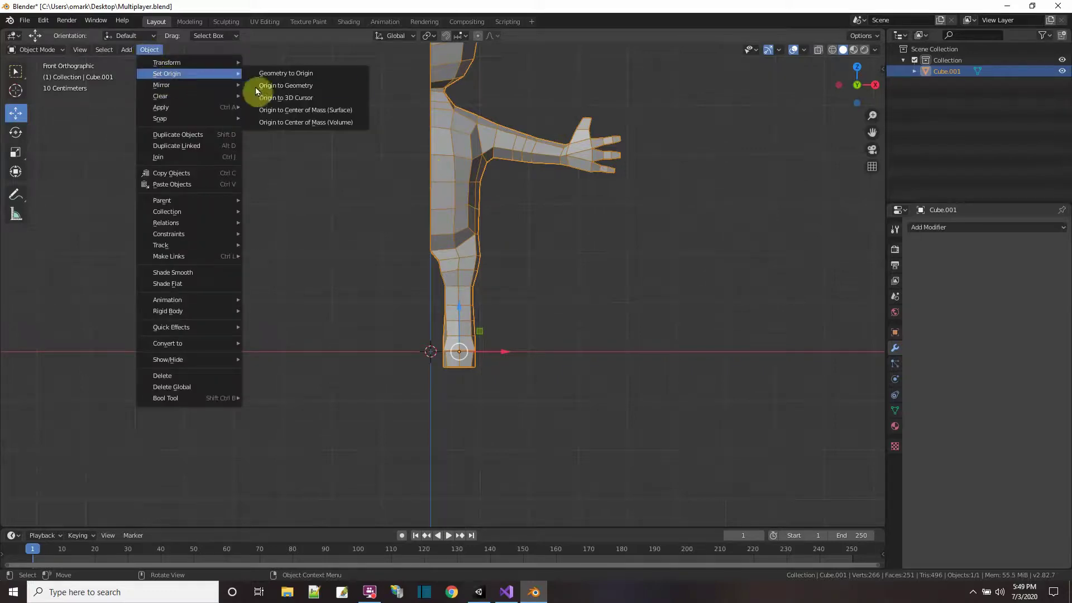
click(297, 97)
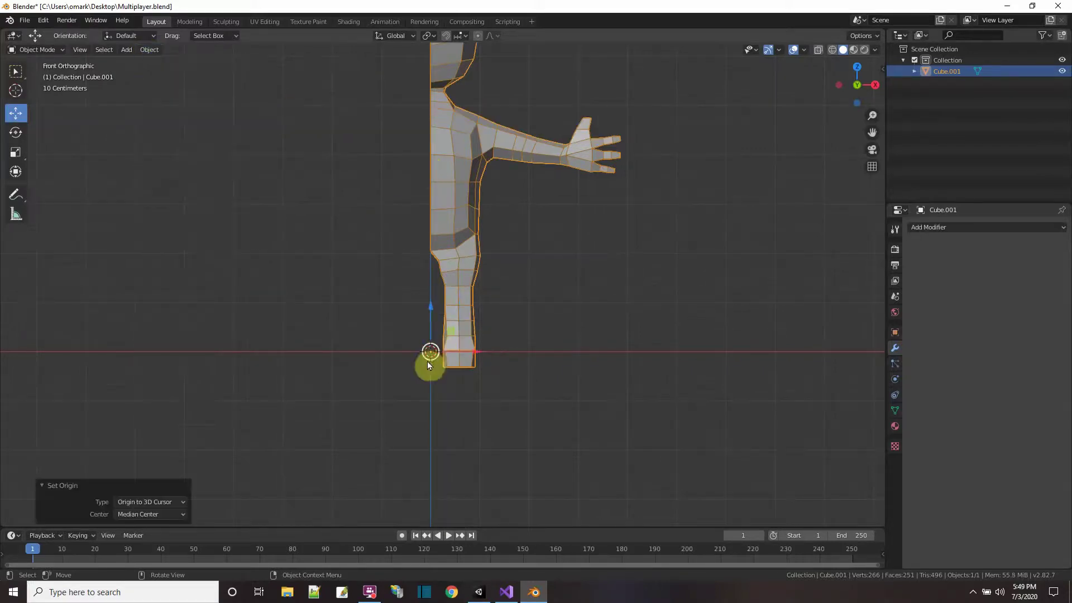
click(922, 228)
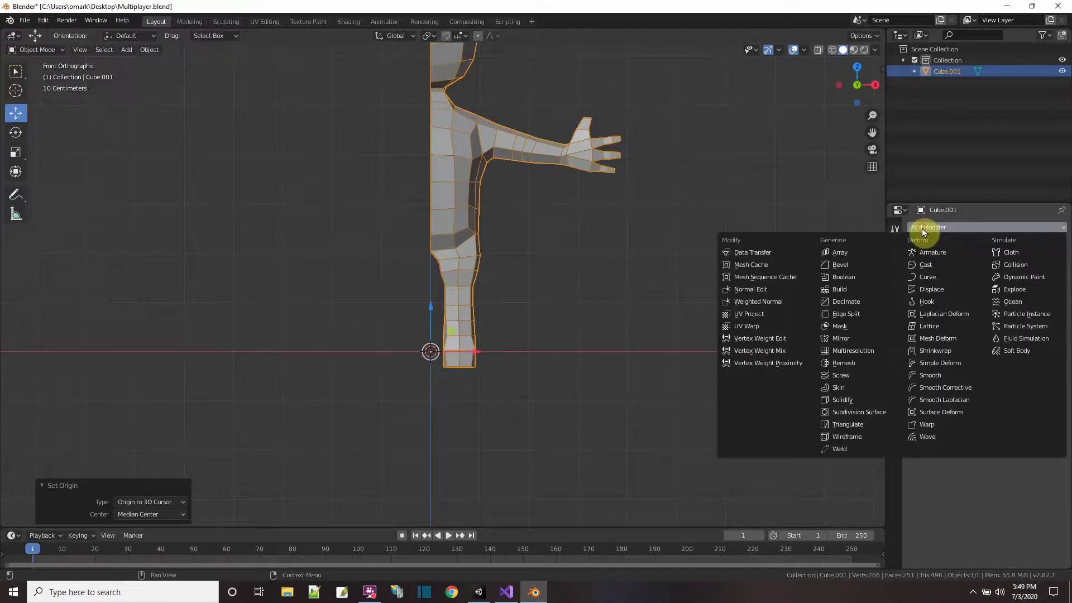
Add a Mirror modifier to complete the full body and collapse its panel.
click(839, 338)
middle_drag(604, 339, 759, 295)
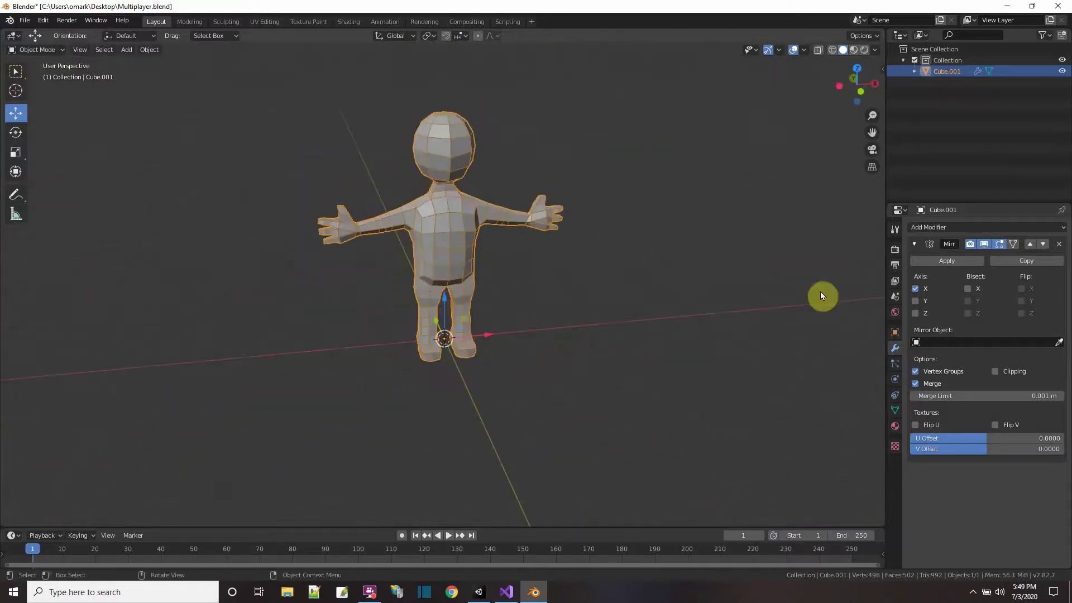
click(914, 243)
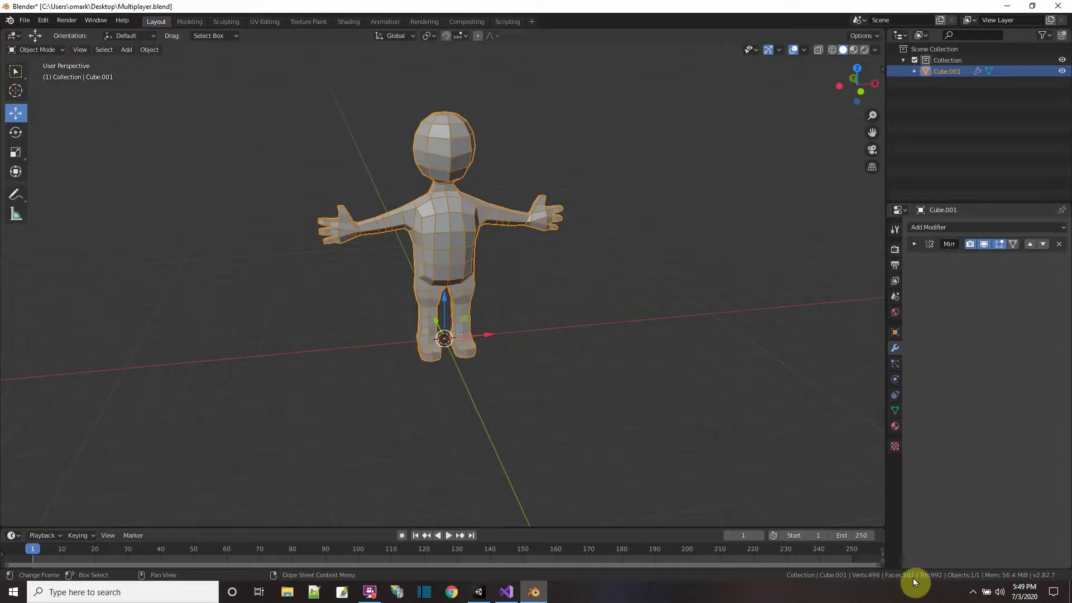
middle_drag(601, 369, 565, 353)
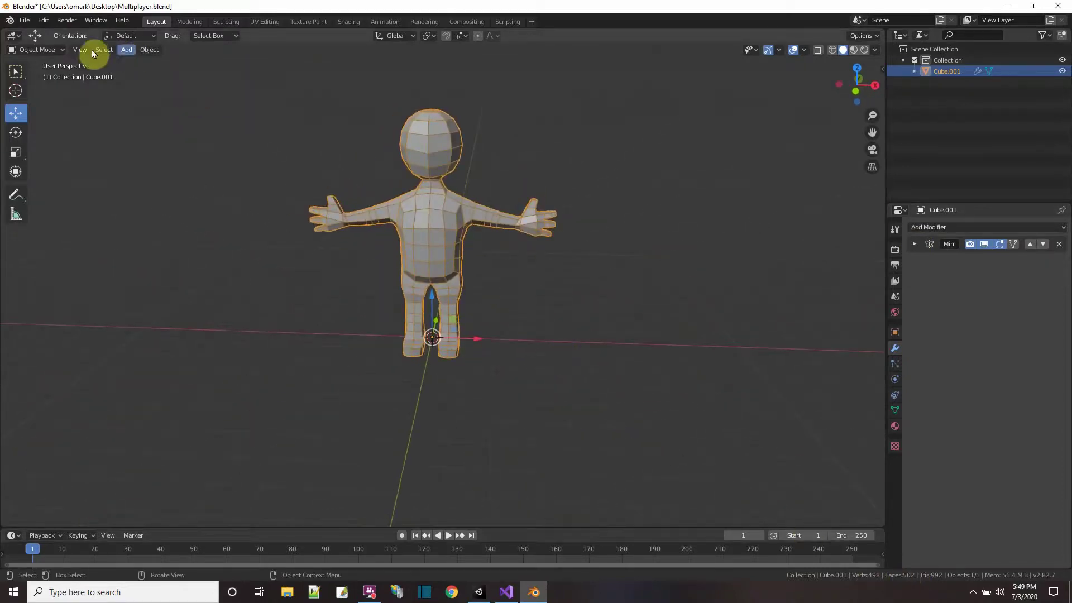
Apply Shade Smooth to the character and inspect it from side and above.
click(147, 50)
click(189, 273)
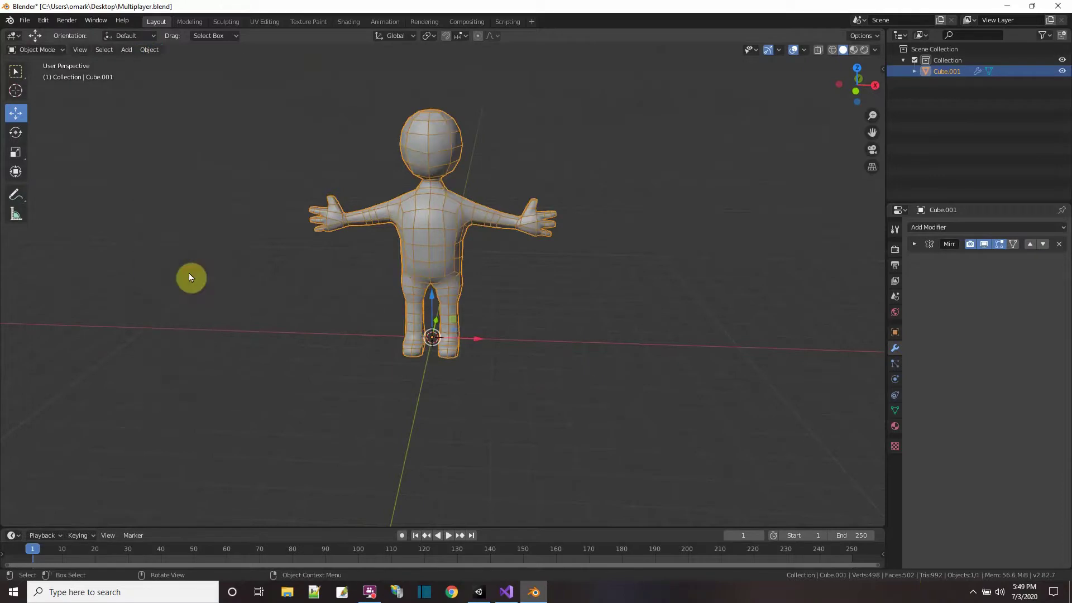
middle_drag(182, 252, 302, 237)
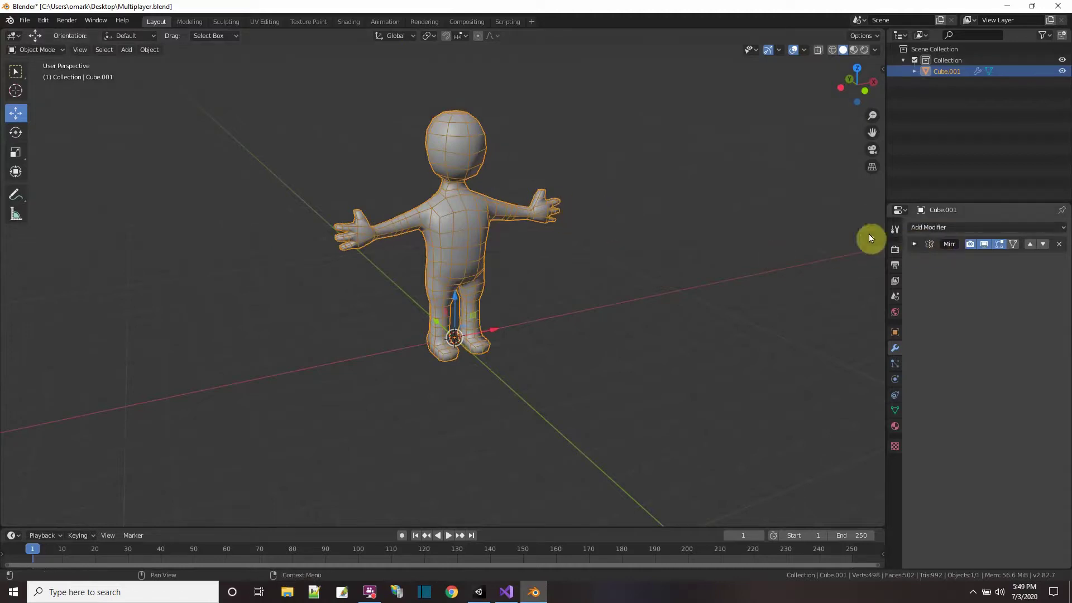
scroll(543, 448, up, 7)
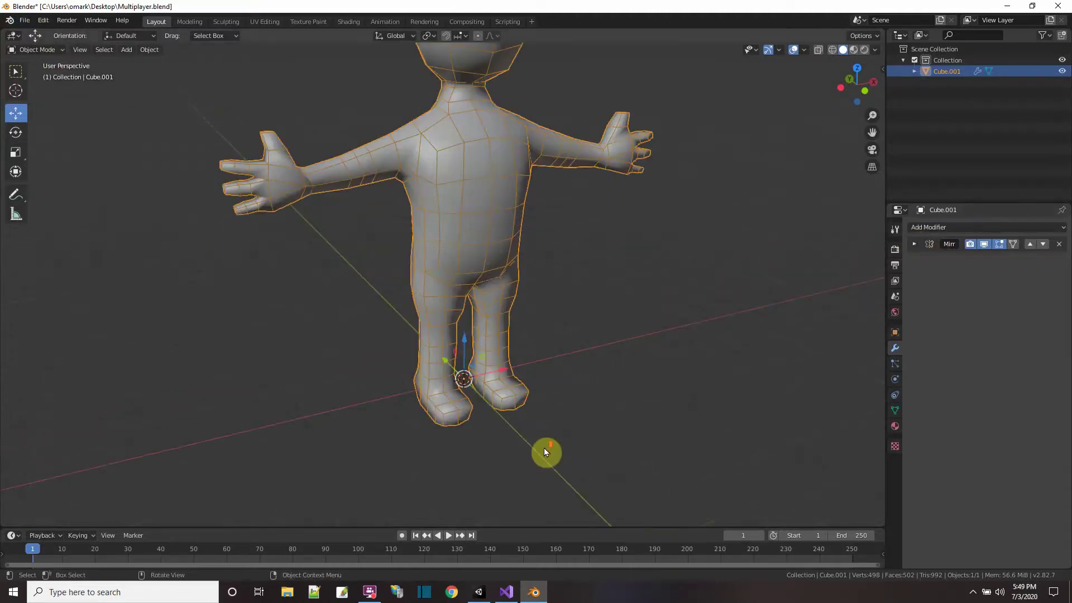
scroll(305, 230, down, 3)
middle_drag(593, 210, 467, 148)
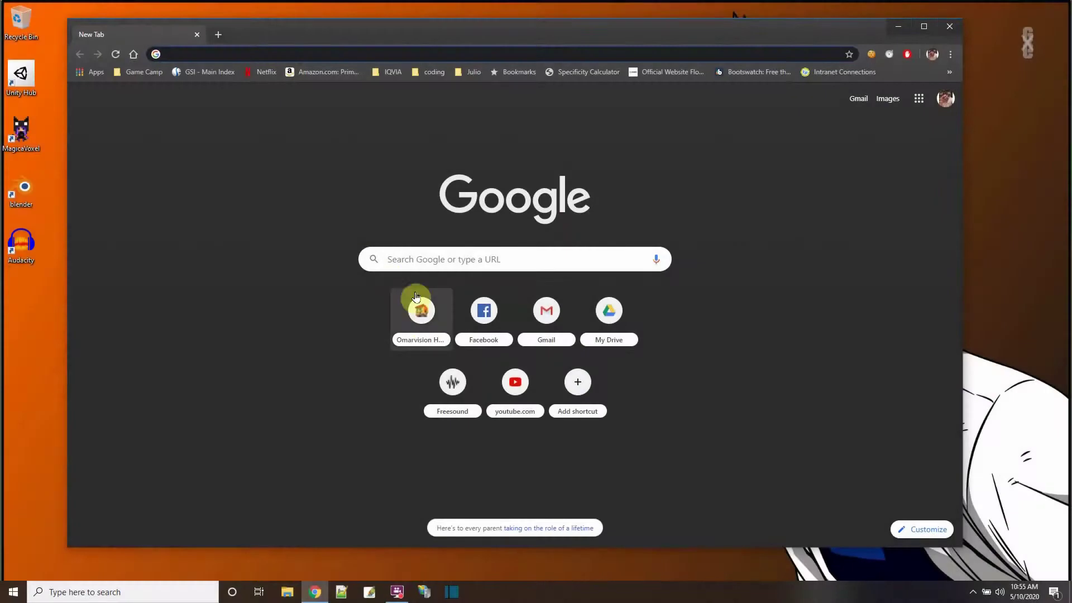
Search Omarvision's tutorials for 'voxel' and scroll through the 27 of 204 results.
click(421, 310)
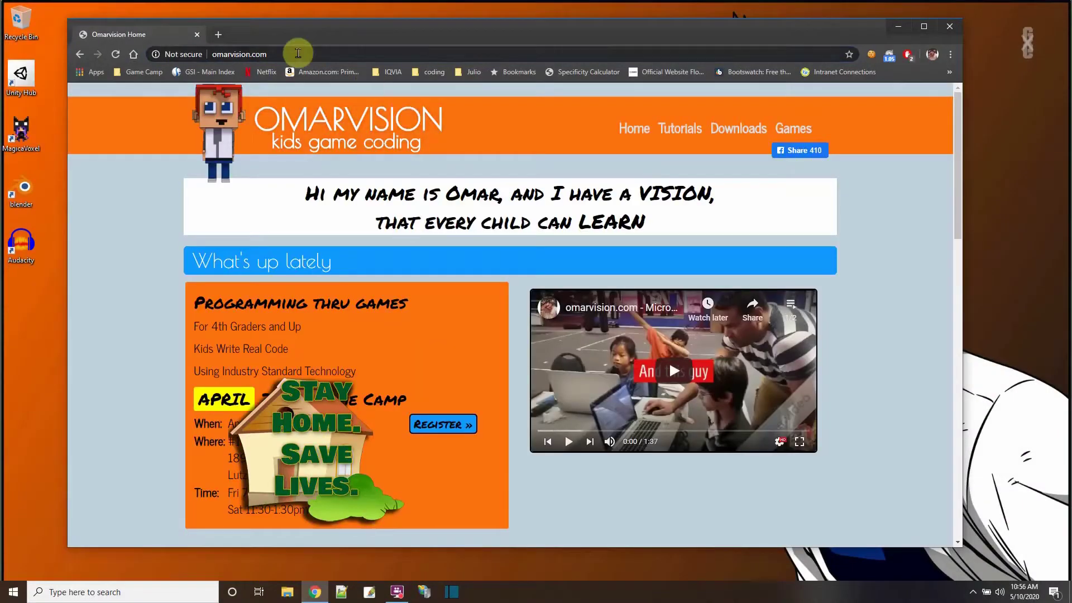
click(670, 130)
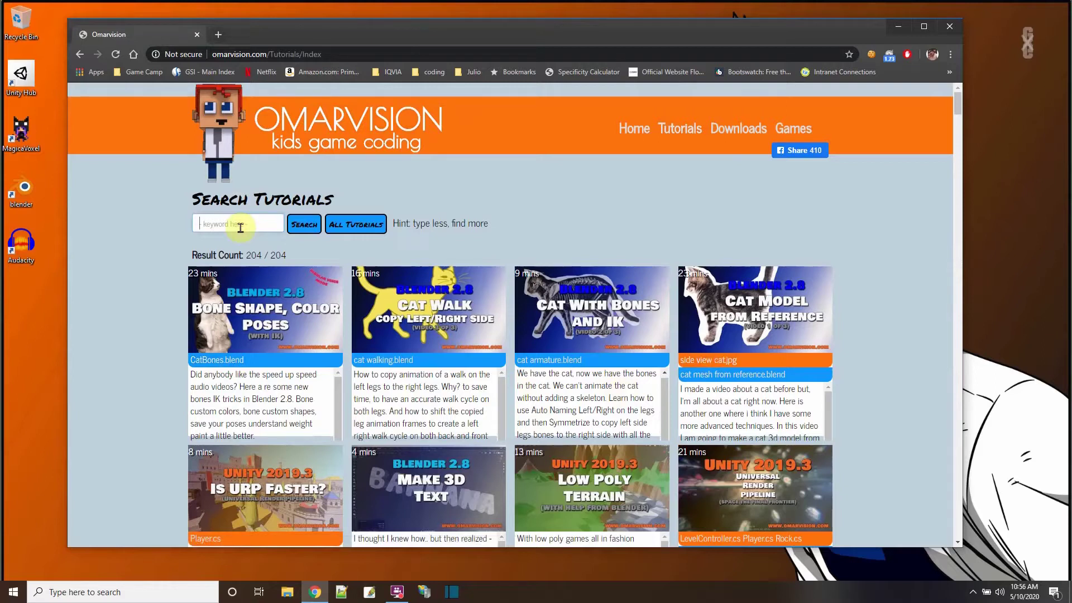
click(304, 224)
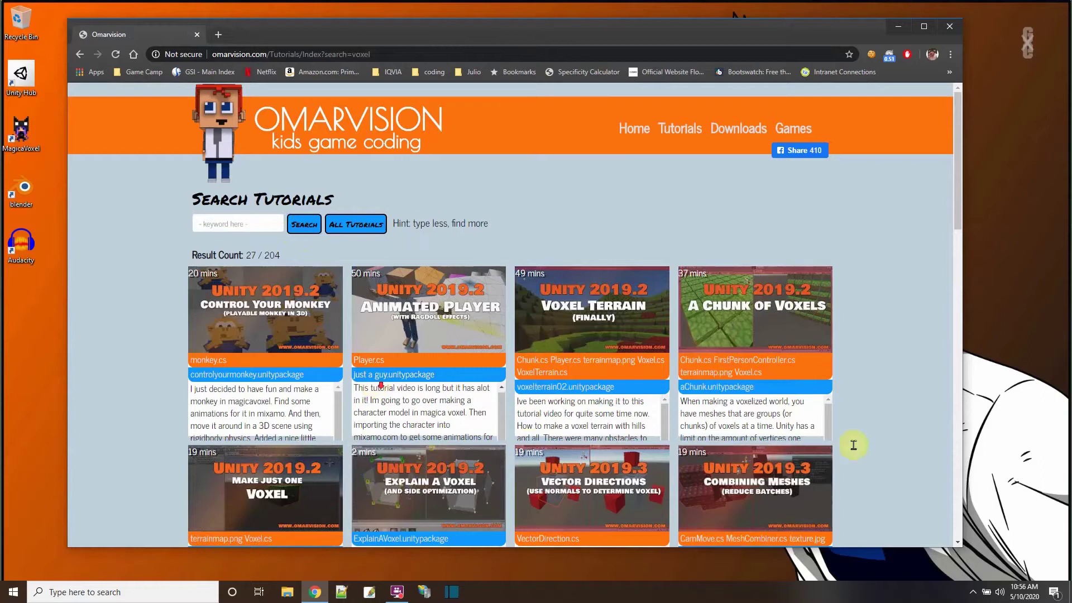
scroll(865, 452, down, 9)
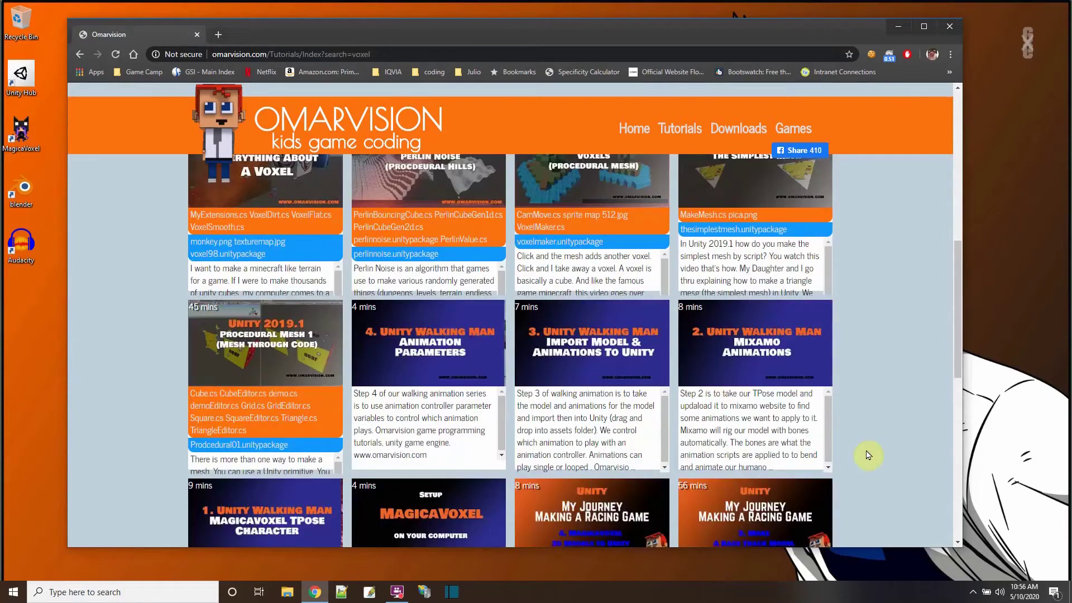